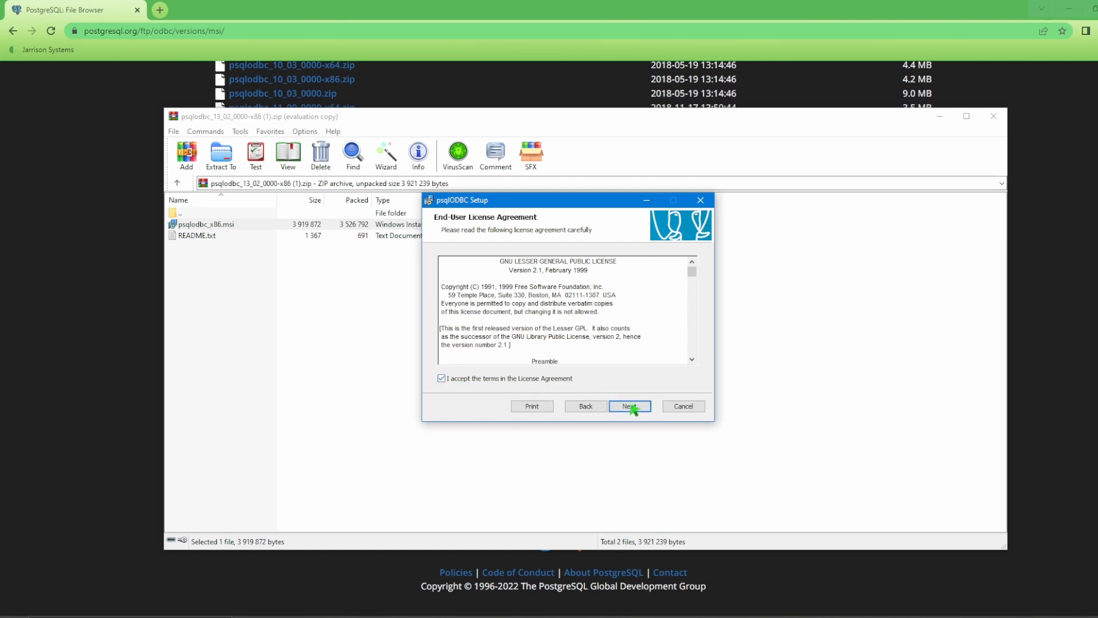
- Complete the psqlODBC driver setup wizard through installation to Finish
click(639, 408)
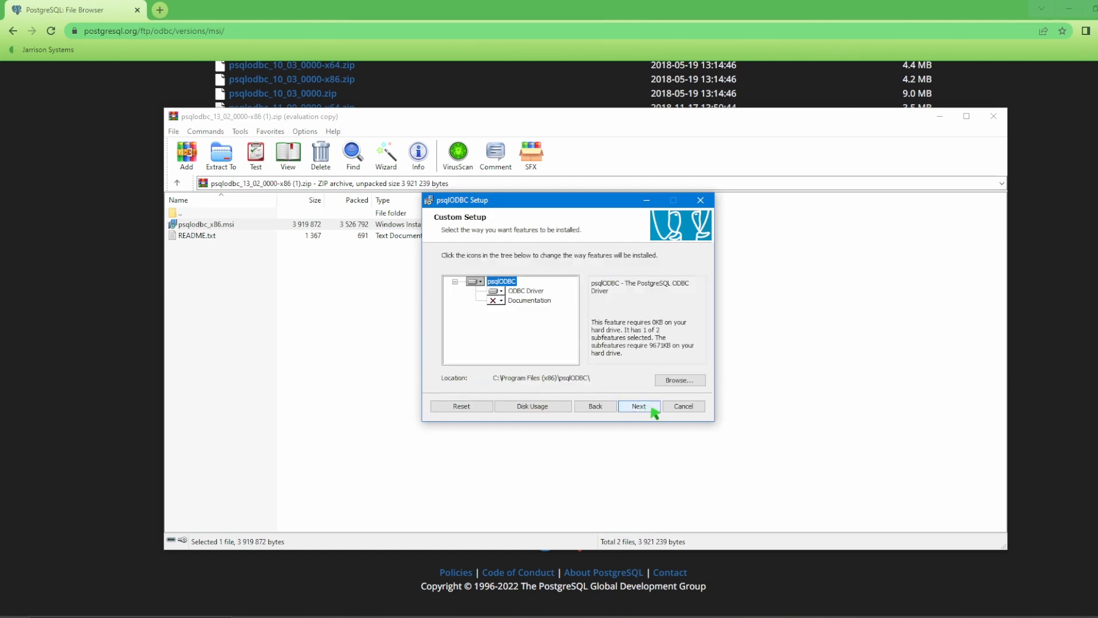
click(653, 408)
click(644, 410)
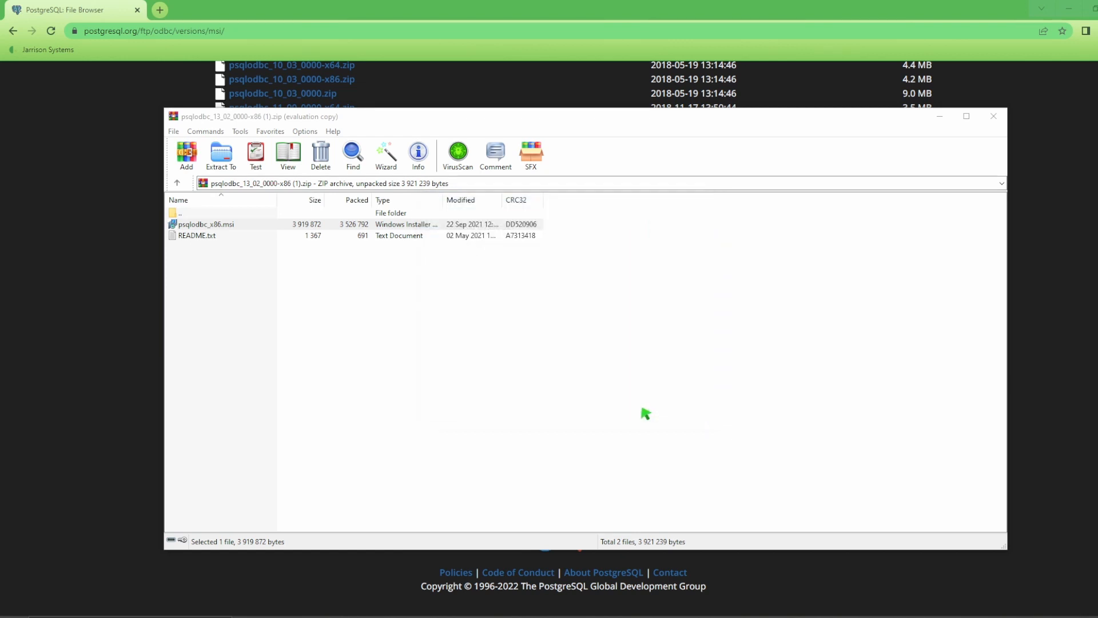
click(642, 410)
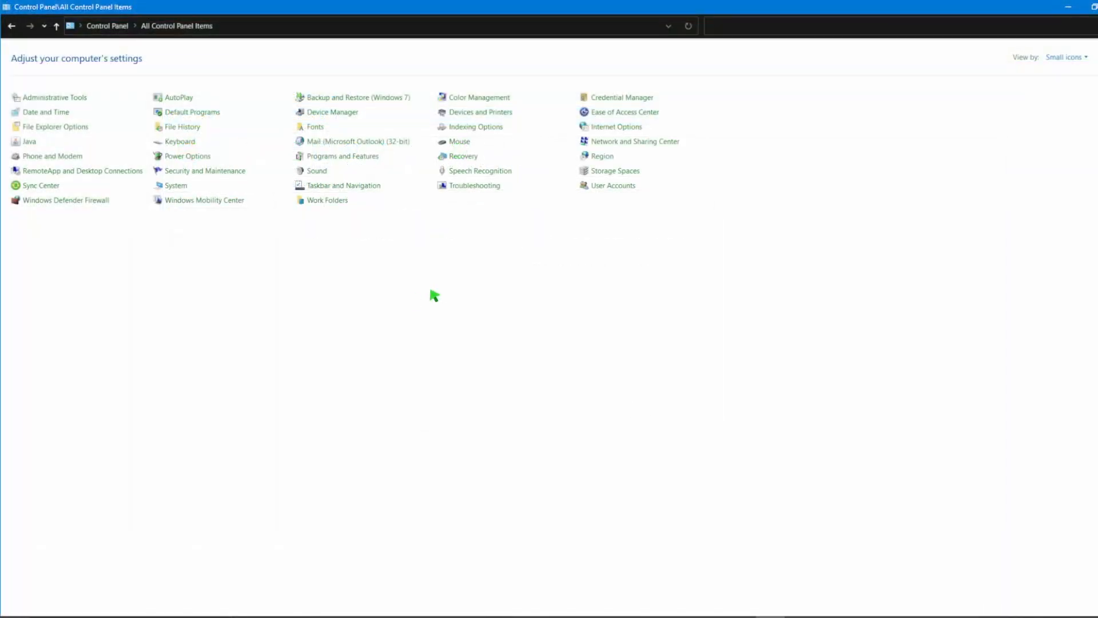
- Open ODBC Data Sources (32-bit) from Control Panel's Administrative Tools
click(98, 101)
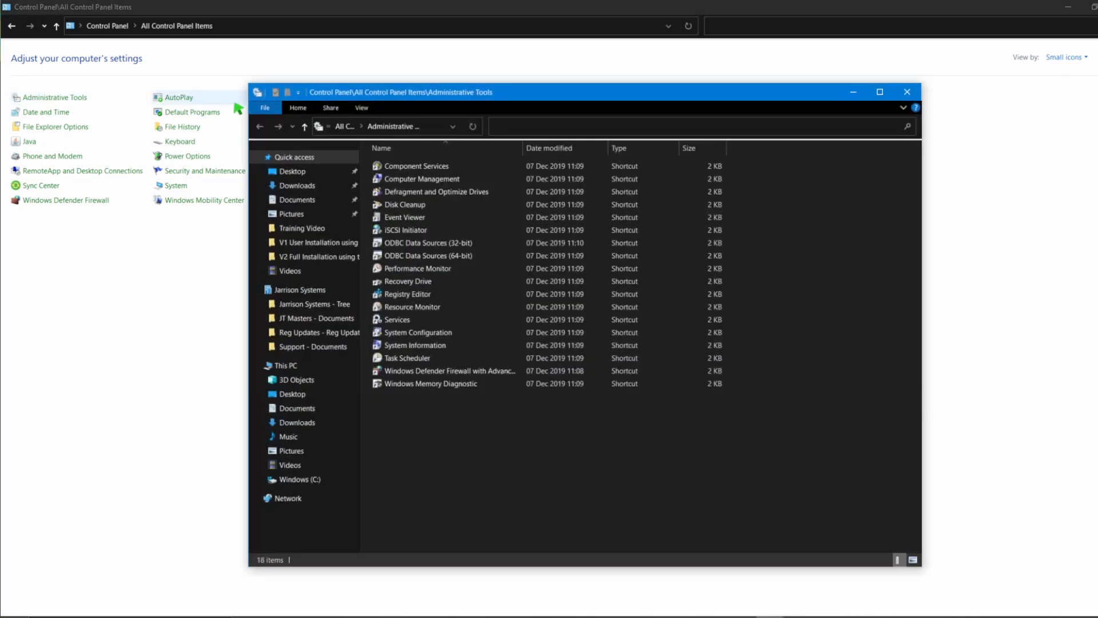
double_click(513, 248)
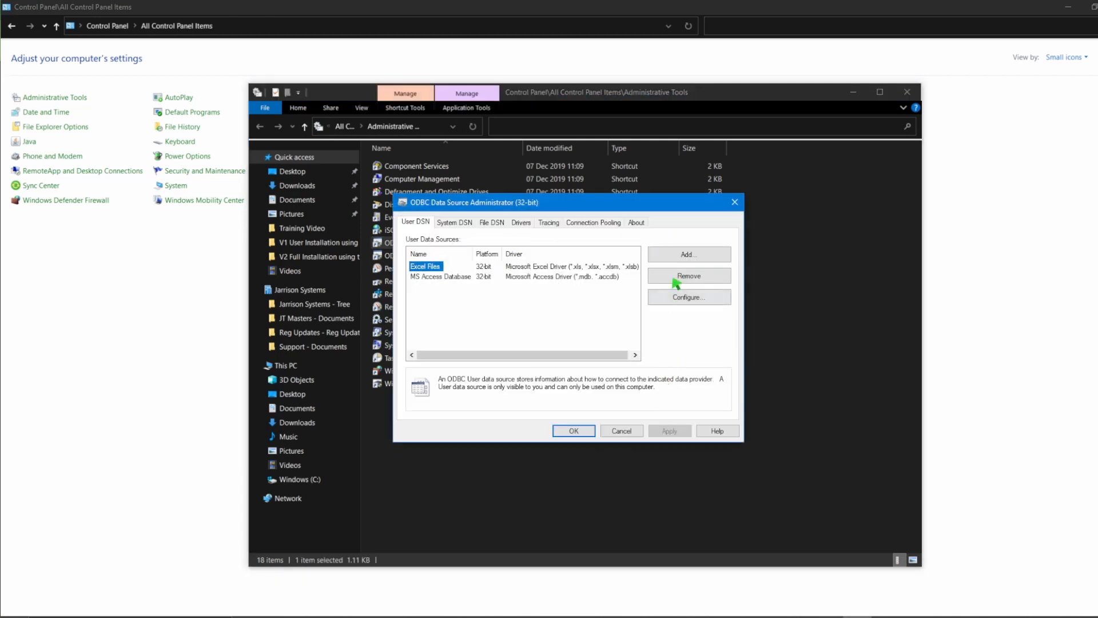
- Add a new user data source using the PostgreSQL Unicode driver
click(694, 257)
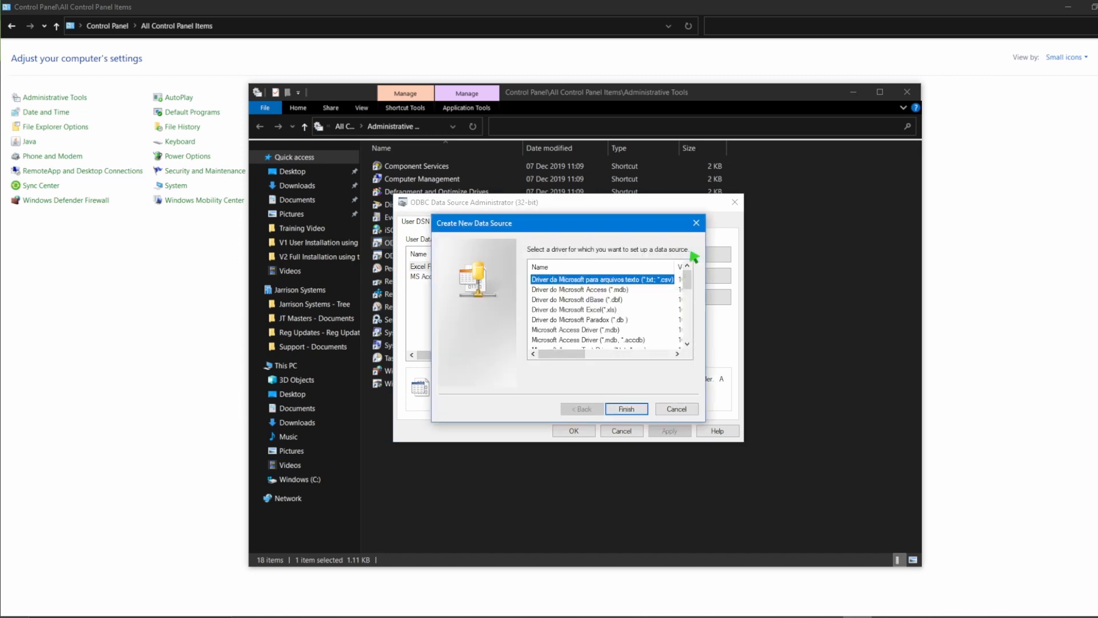
scroll(658, 304, down, 1)
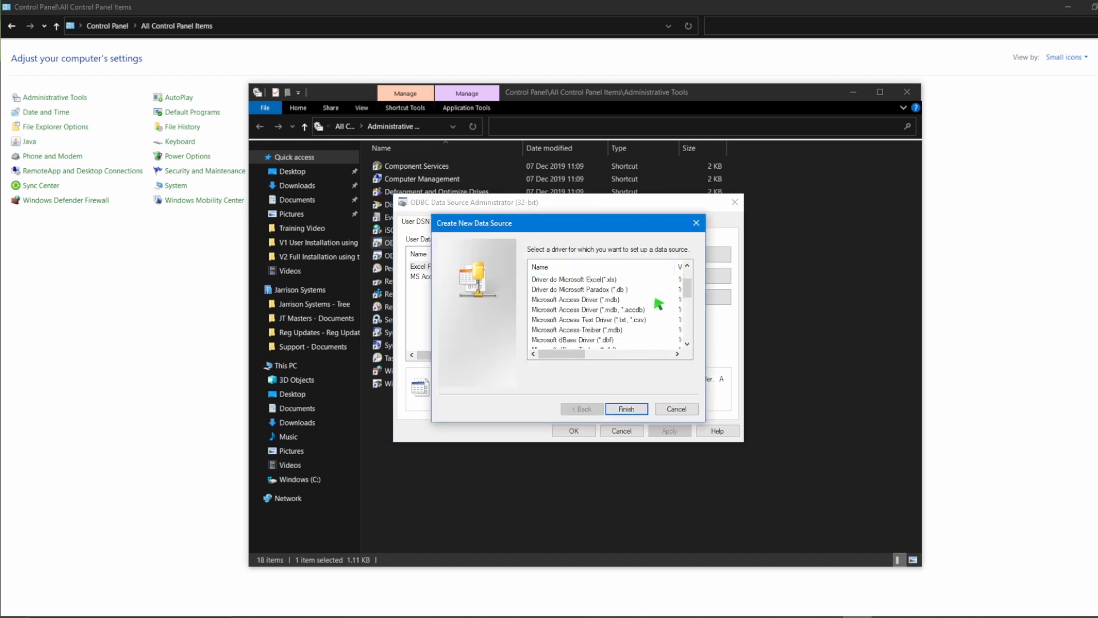
scroll(658, 303, down, 4)
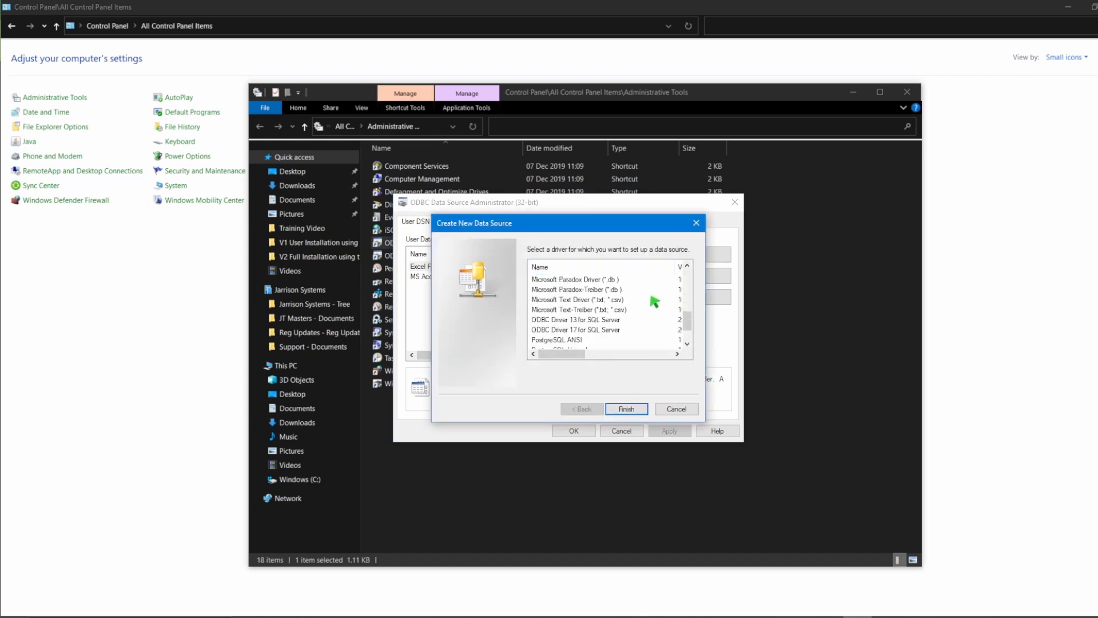
scroll(655, 301, down, 1)
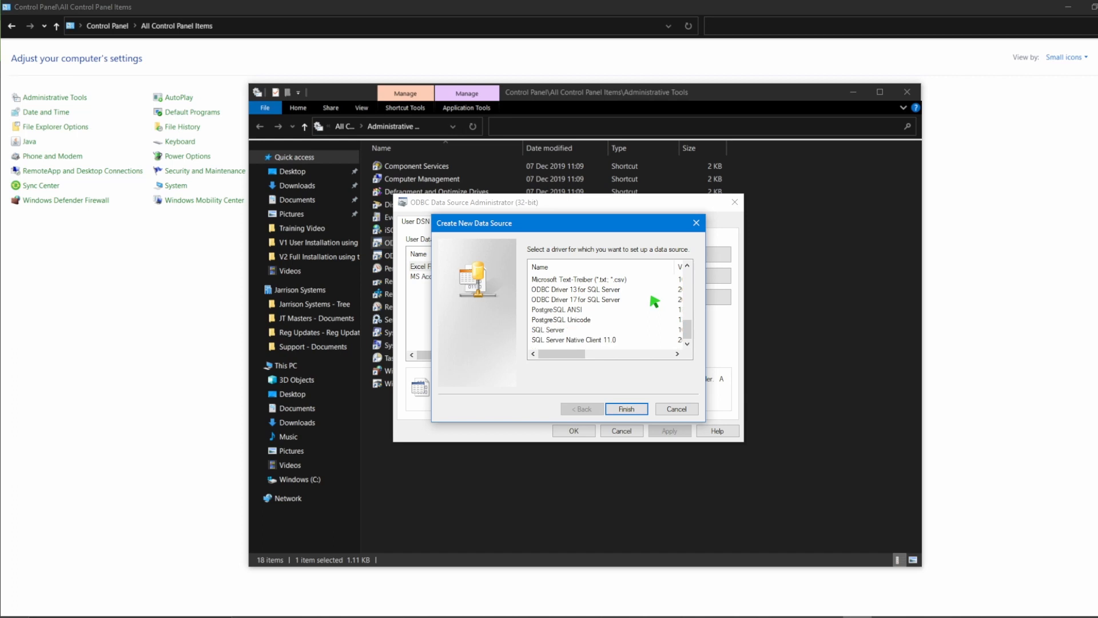
click(582, 322)
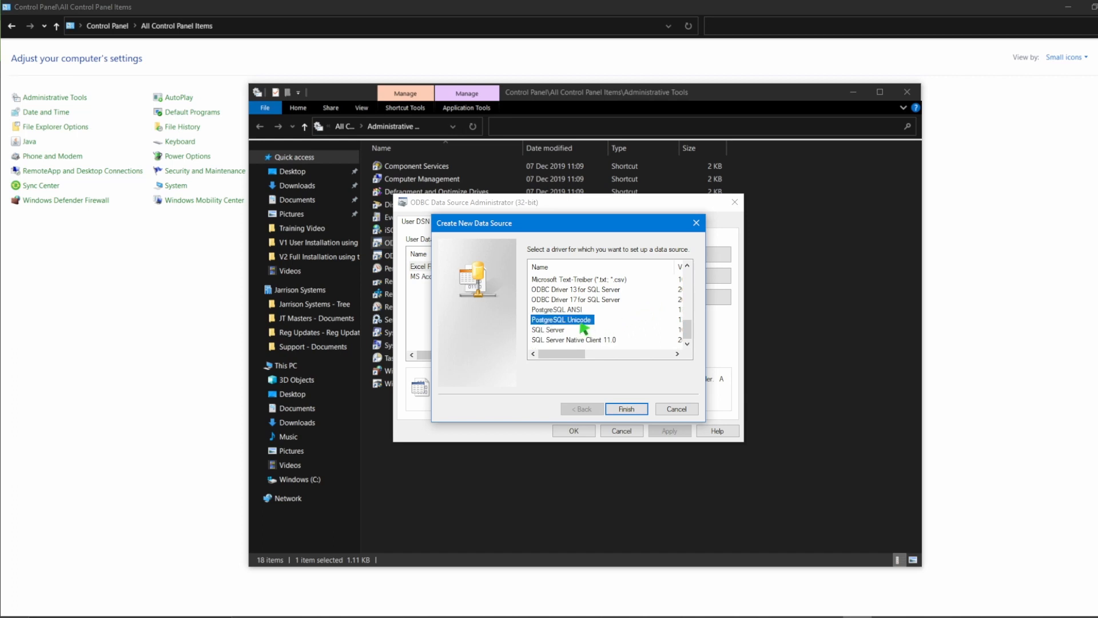
click(630, 410)
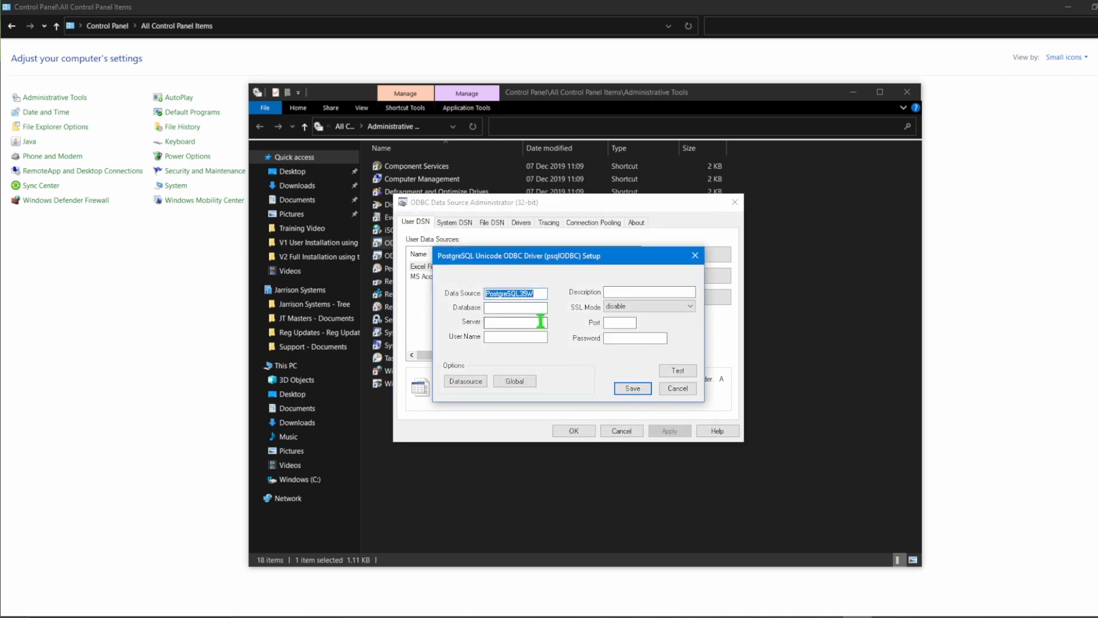
- Enter Database TransactionDB, Server 192.168.1.100, the user name and Description ACM
click(537, 309)
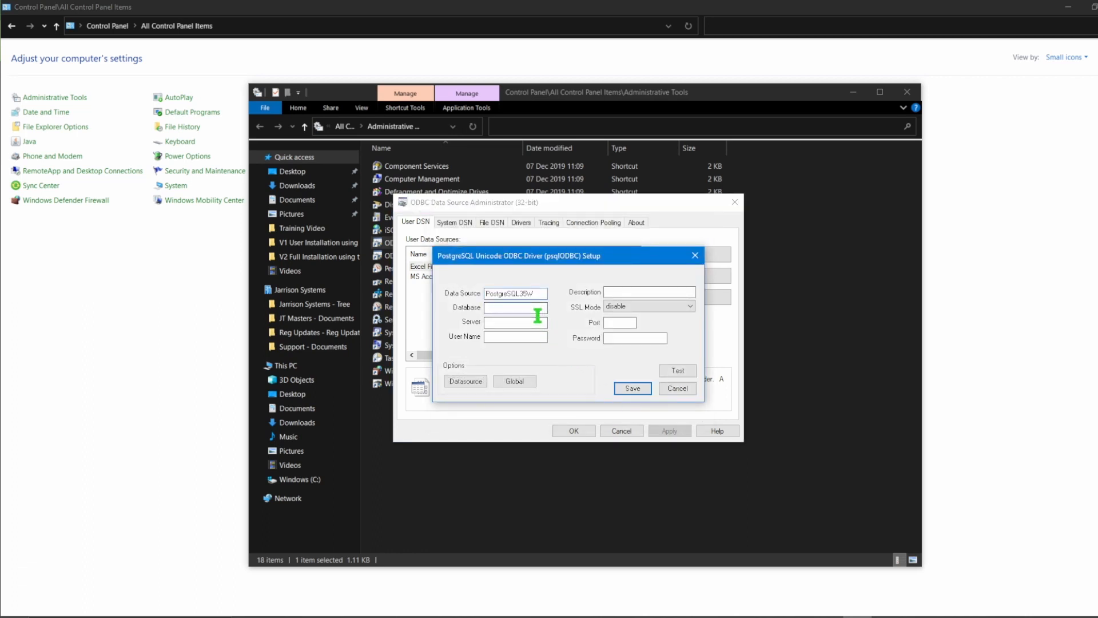
text(TransactionDB)
click(522, 325)
text(192.168.1.100)
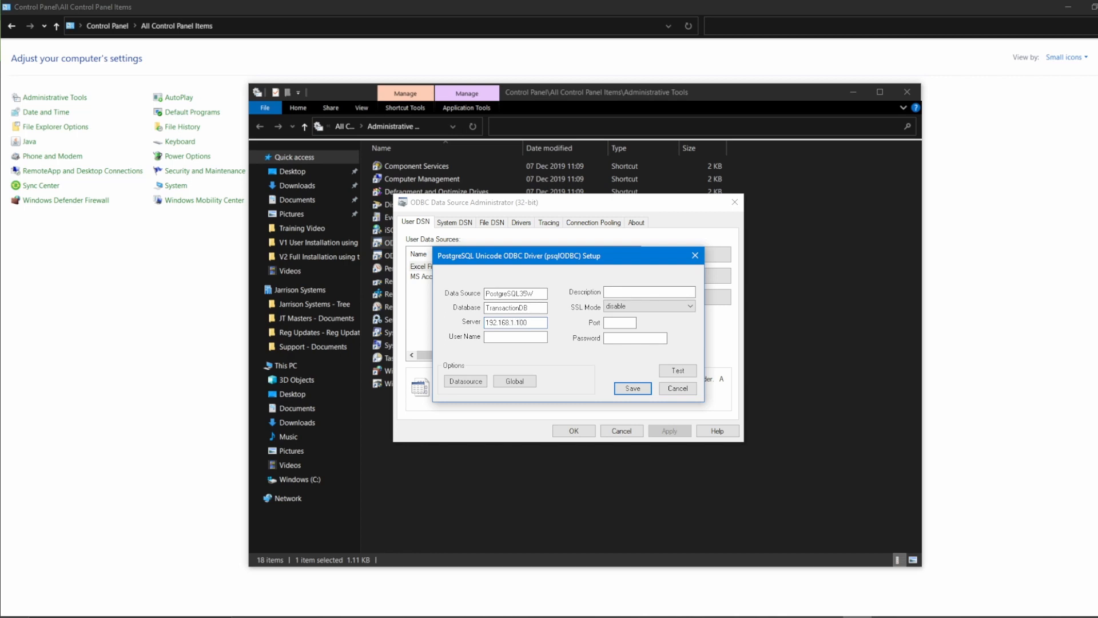
click(503, 338)
text(admin)
click(646, 293)
text(ACM)
click(690, 308)
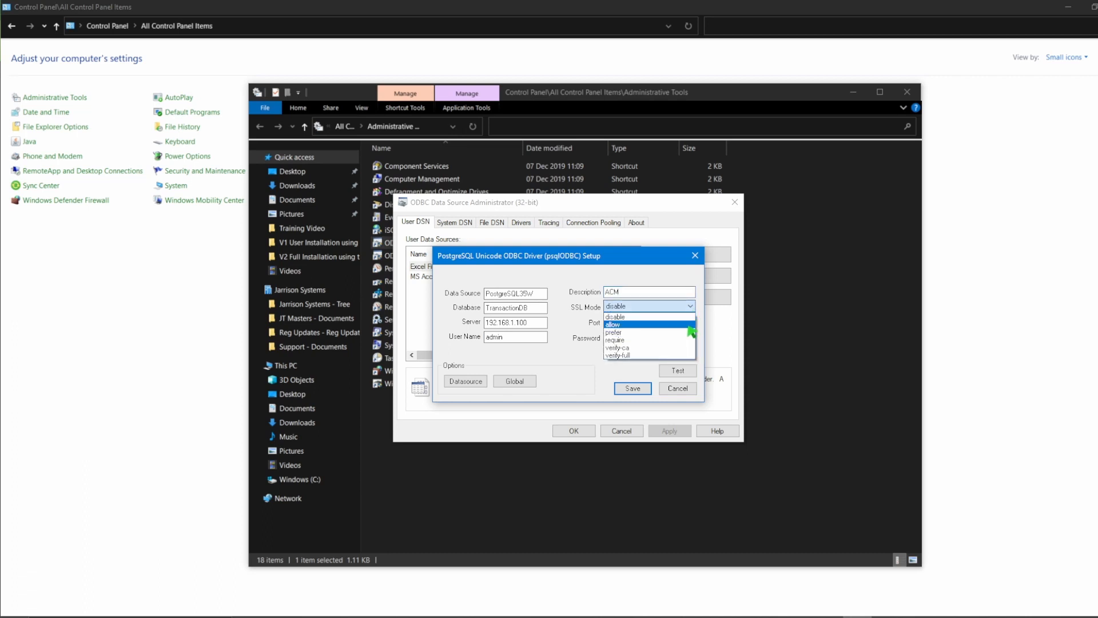
- Set SSL Mode to allow, Port to 41000, and enter the database password
click(690, 327)
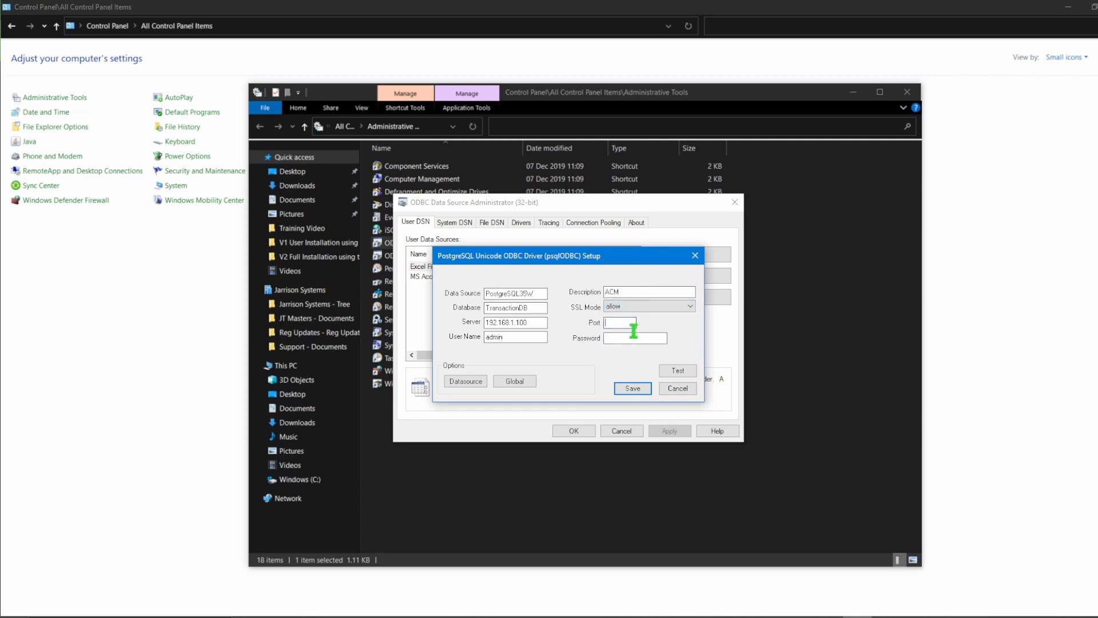
text(41000)
click(655, 341)
text(12345678)
- Test the connection successfully and save the PostgreSQL data source
click(691, 371)
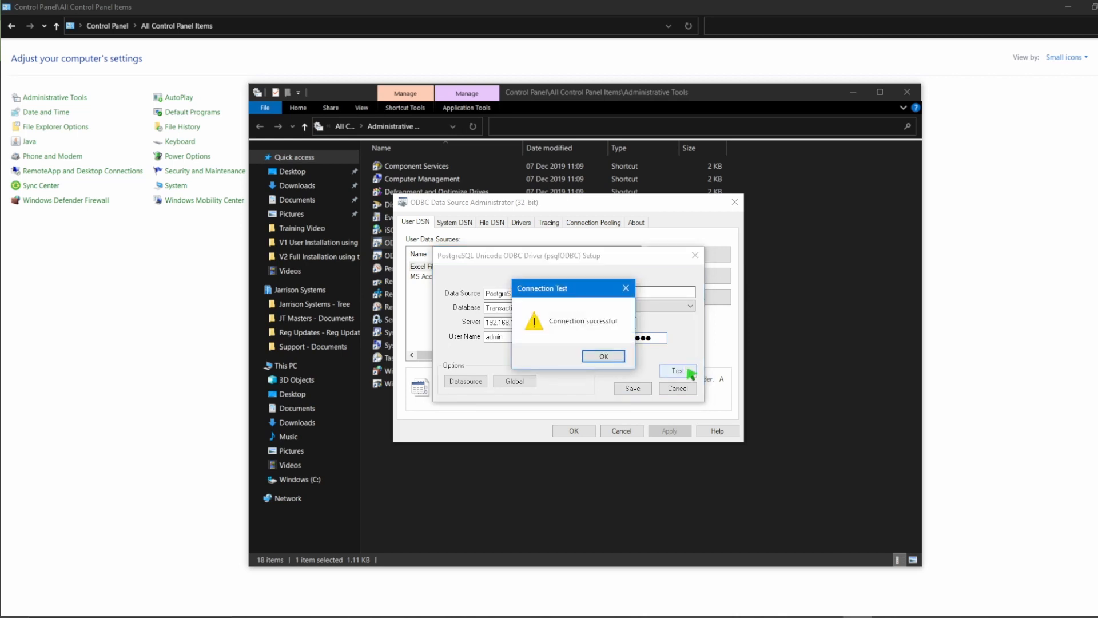
click(617, 358)
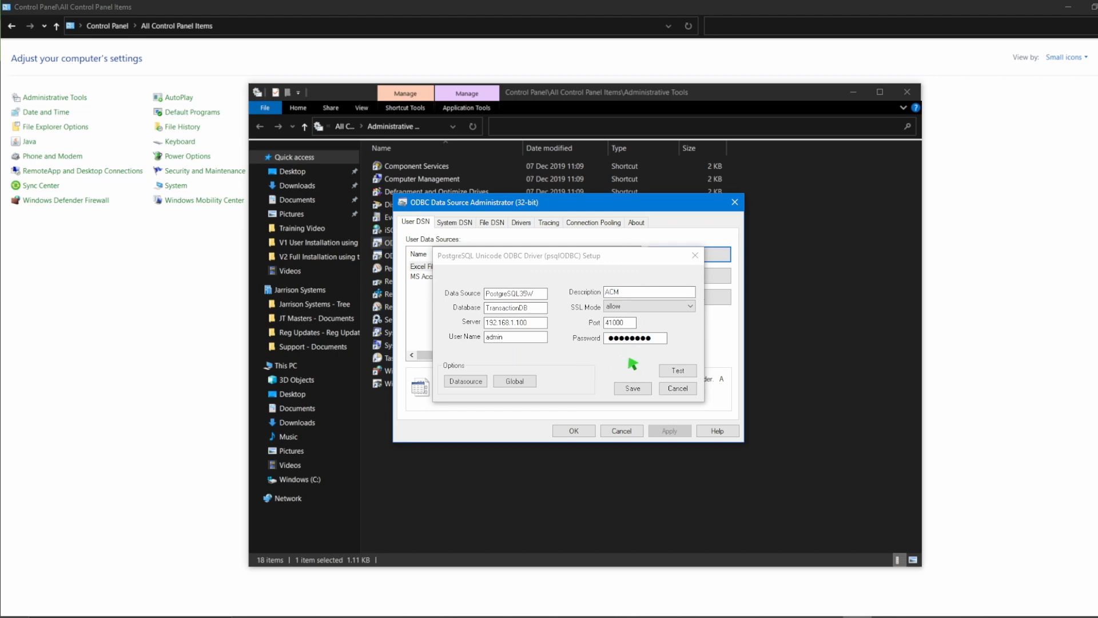
click(633, 388)
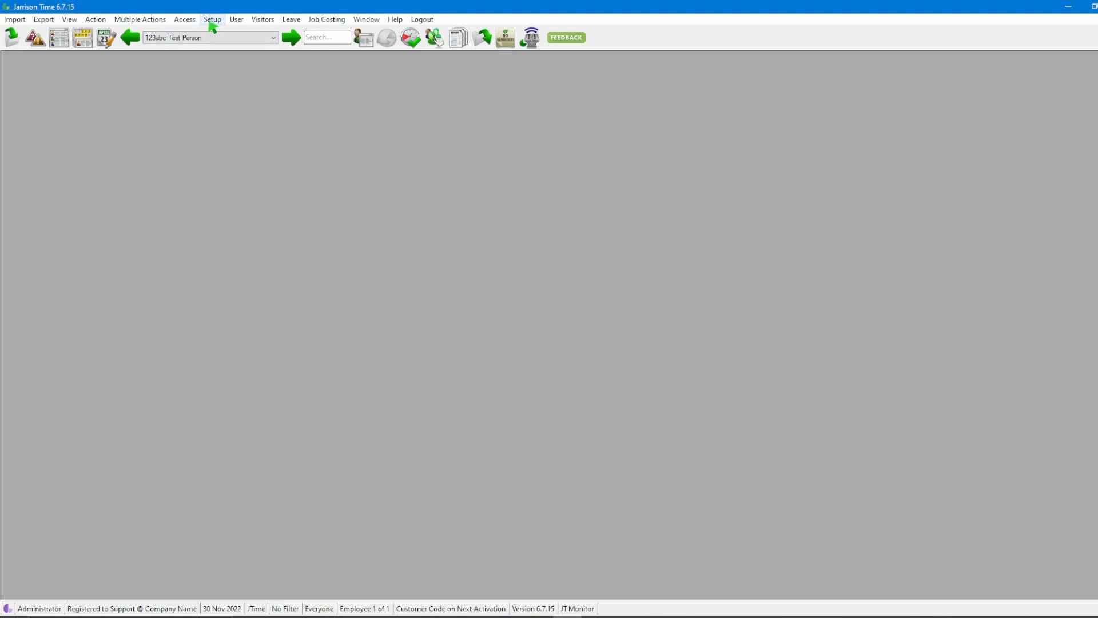
- Open Setup > System Configuration in Jarrison Time
click(213, 21)
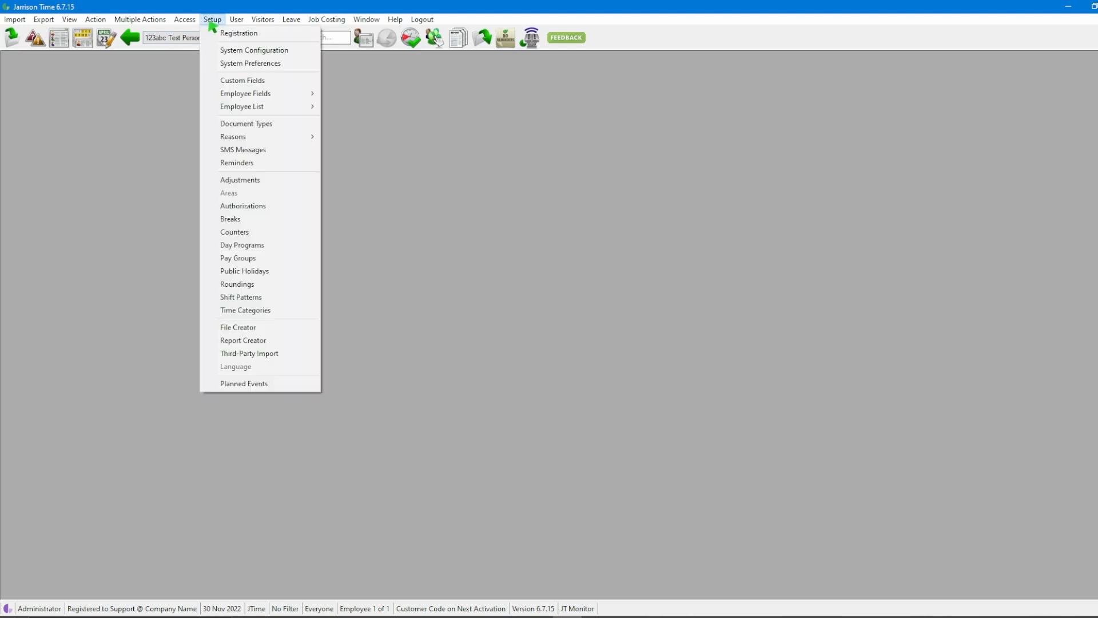
click(299, 55)
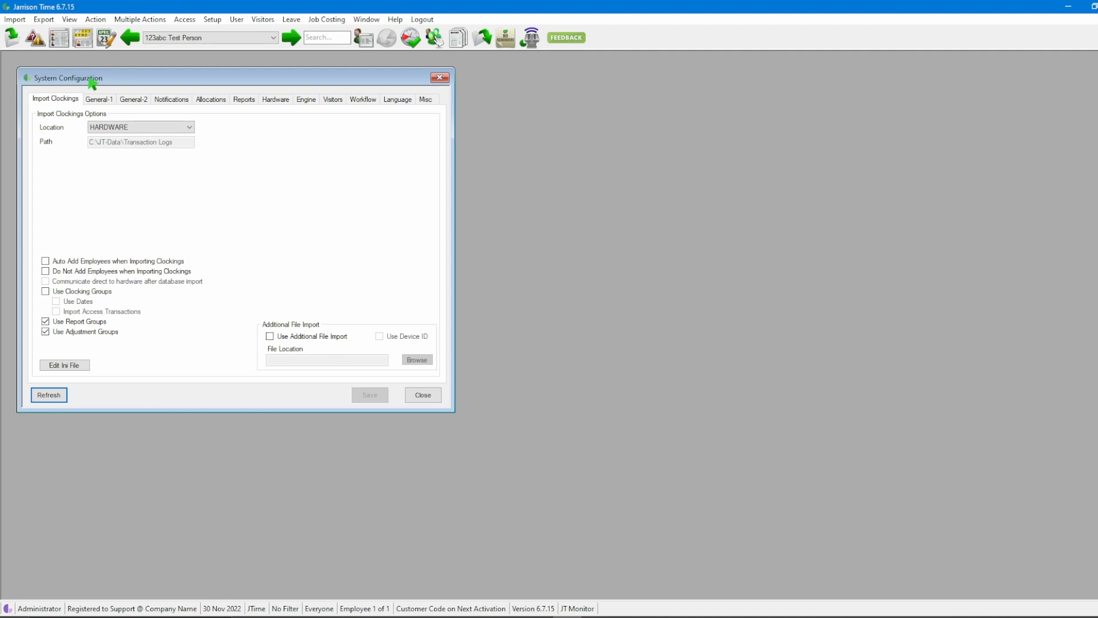
- Import clockings from Access Control Manager at server 192.168.1.100, database TransactionDB
click(189, 127)
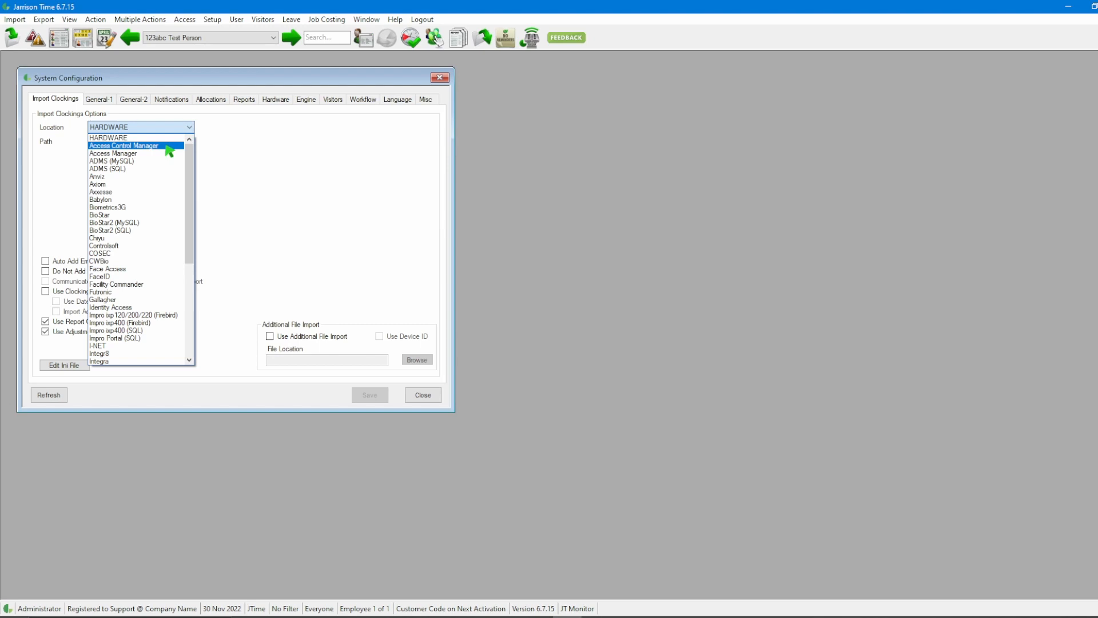
click(166, 146)
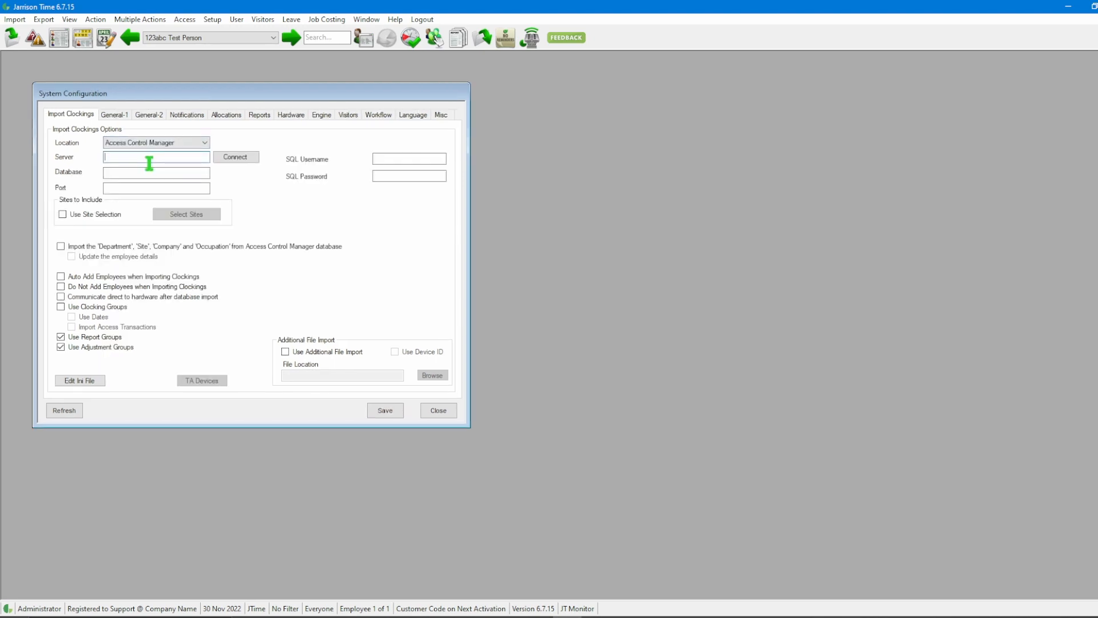
text(192.168.1.100)
key(Tab)
key(Tab)
key(Tab)
click(155, 176)
text(TransactionDB)
- Enter port 41000 and the SQL username and password
click(156, 193)
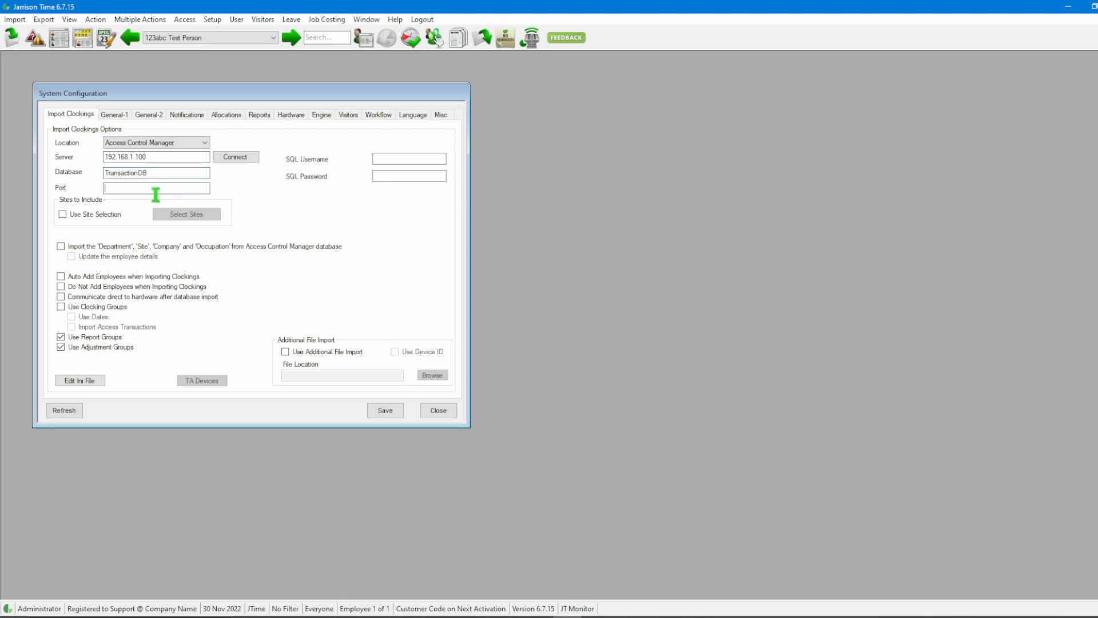
text(41000)
click(406, 163)
text(admin)
key(Tab)
text(*******)
click(141, 191)
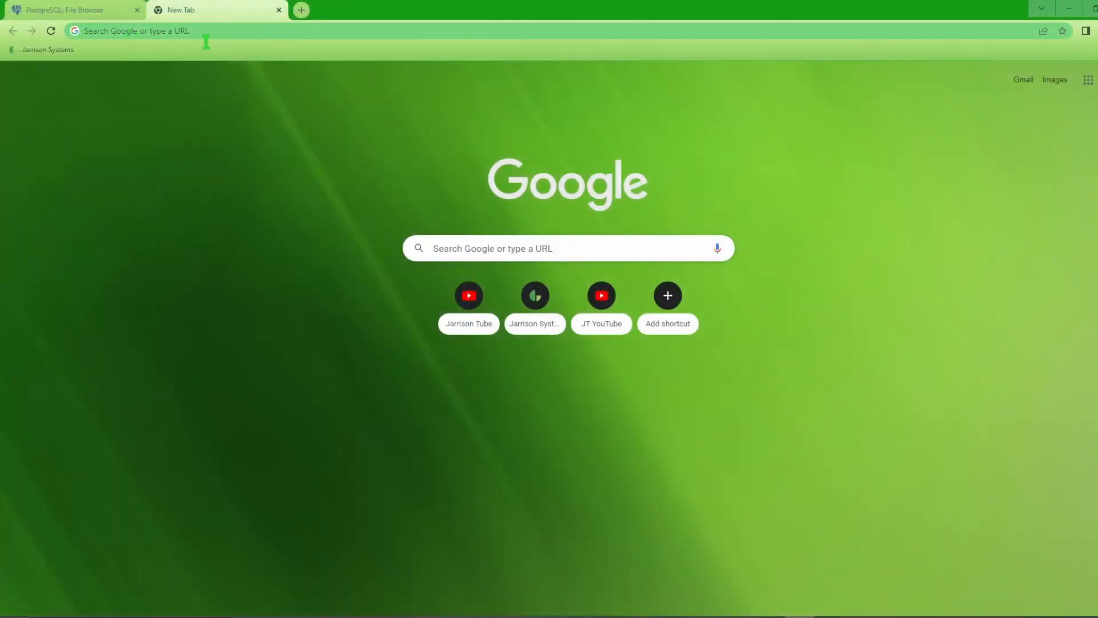
- Browse to 192.168.1.100 to load the Access Control Manager login page
click(199, 39)
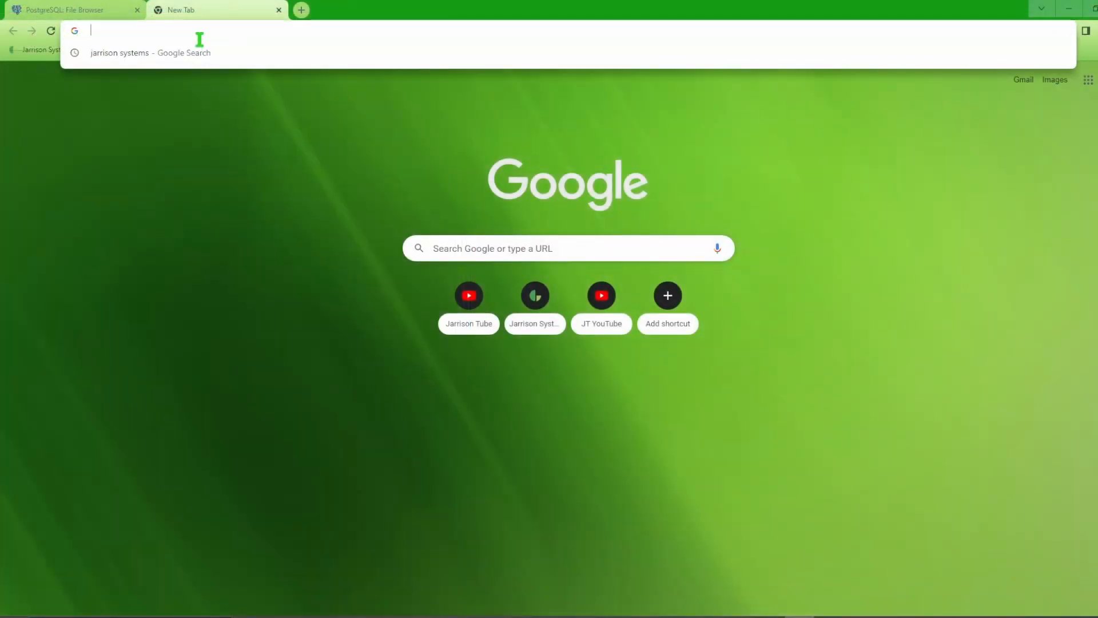
text(192)
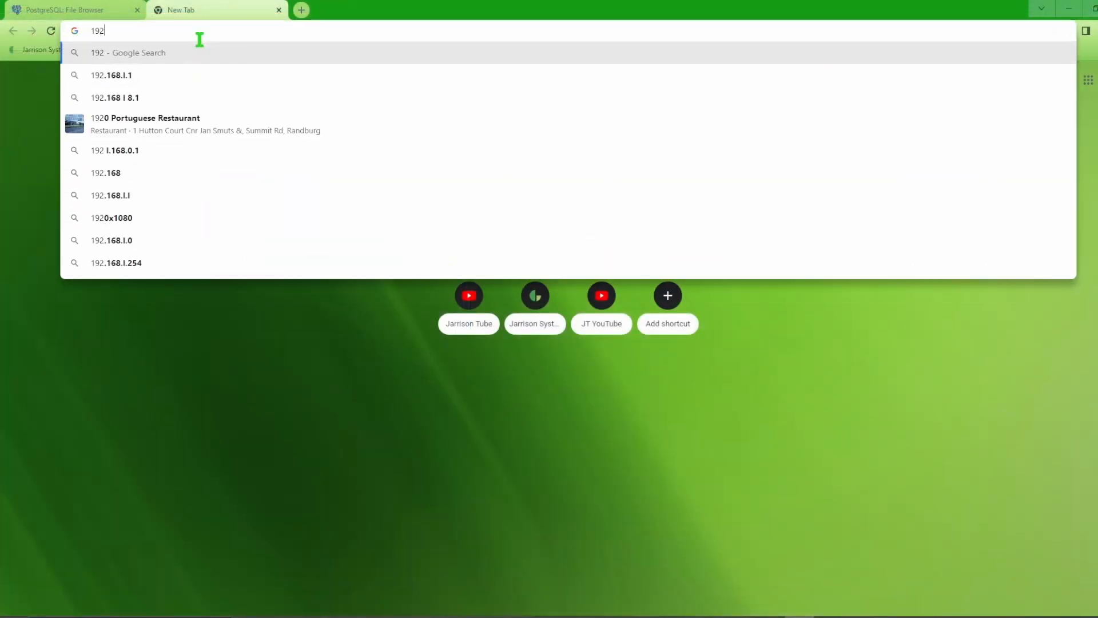
text(.168.1.100)
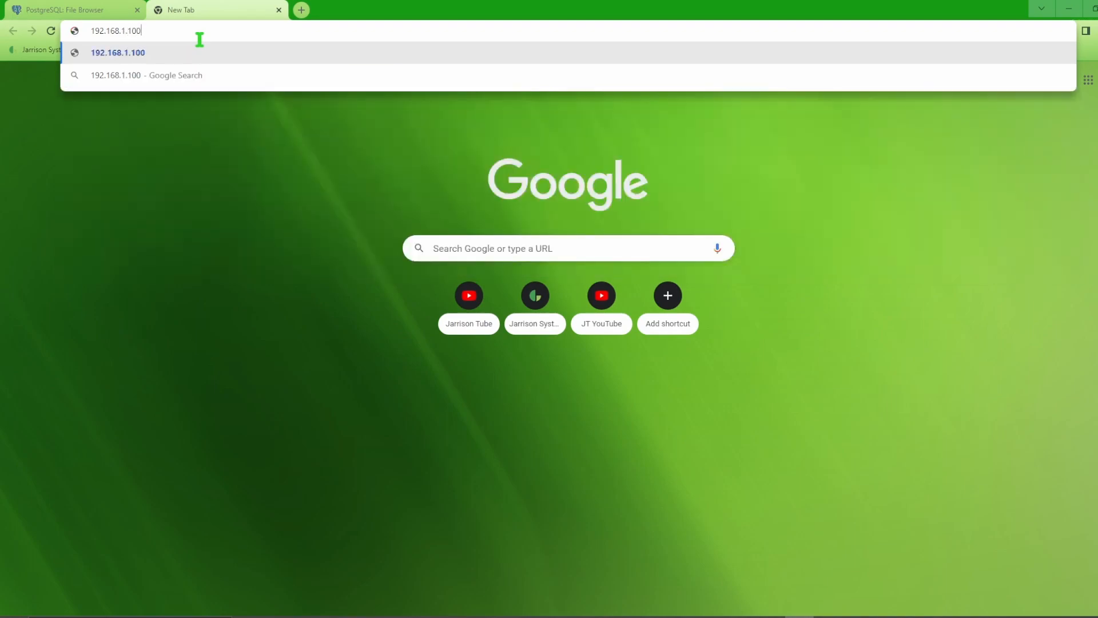
key(Return)
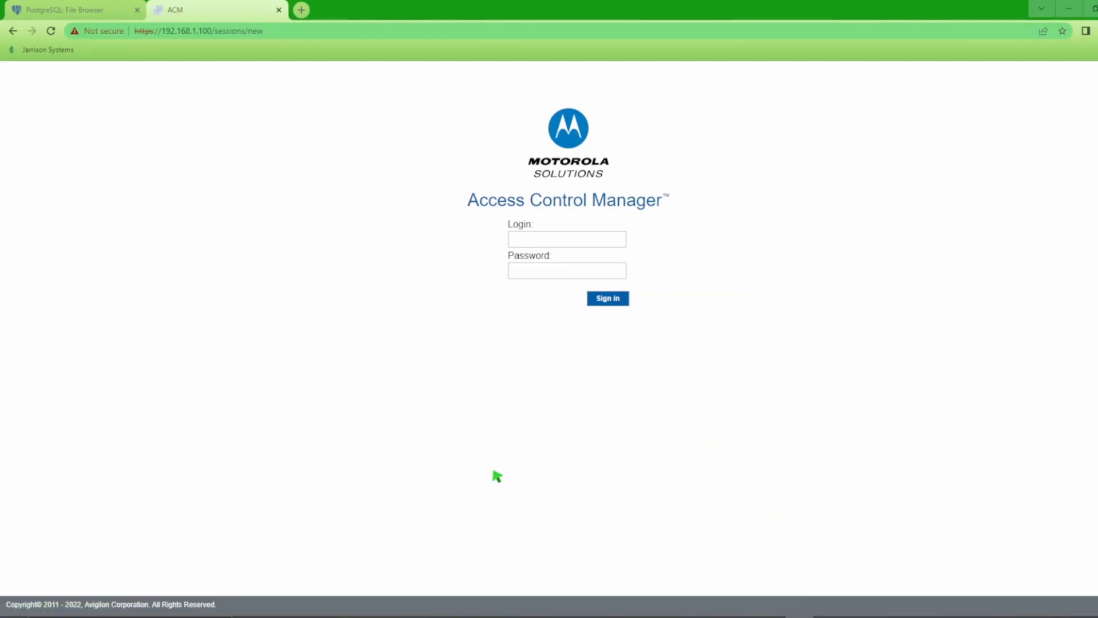
- Sign in to Access Control Manager with the login name and password
click(603, 241)
text(admin)
text(•••)
text(•••••)
click(621, 302)
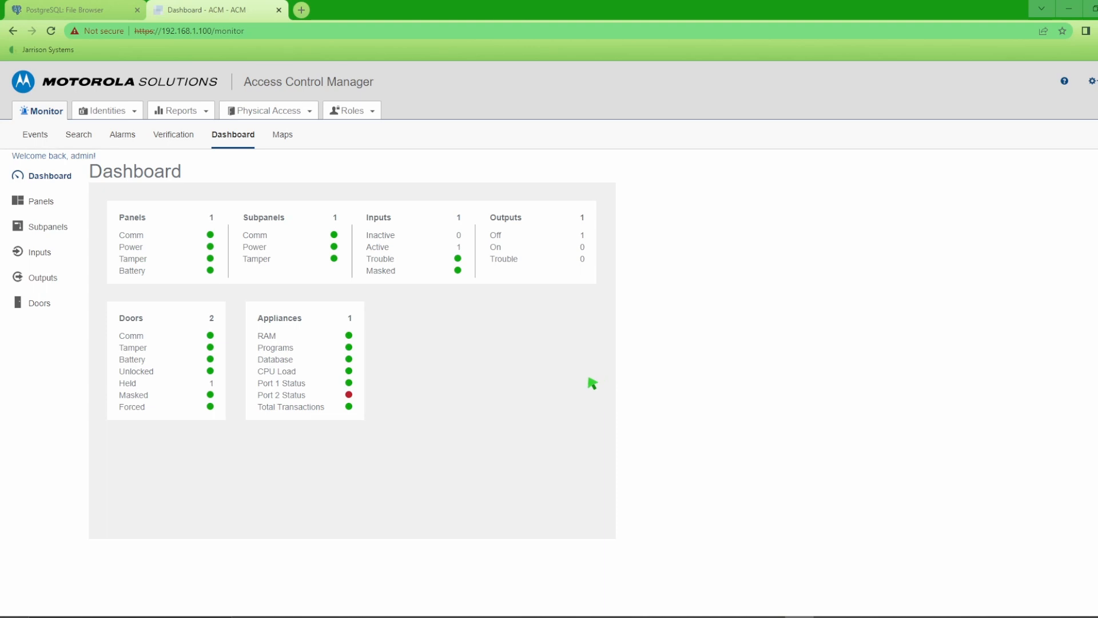
- Open the Appliance settings page and copy the Web Server Port value 443
click(1092, 81)
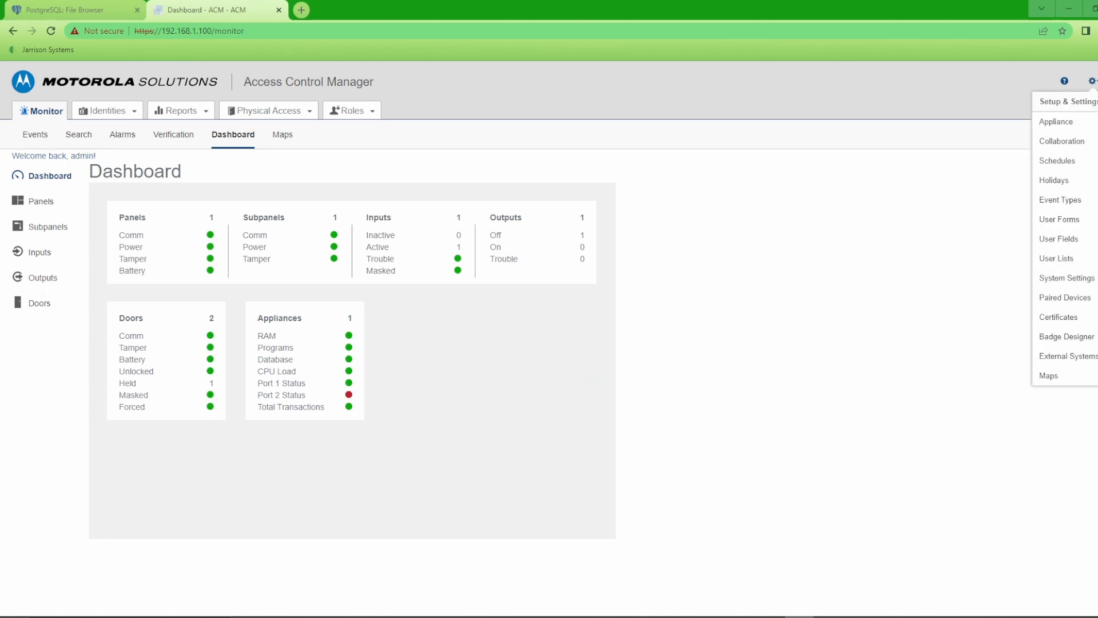
click(1085, 129)
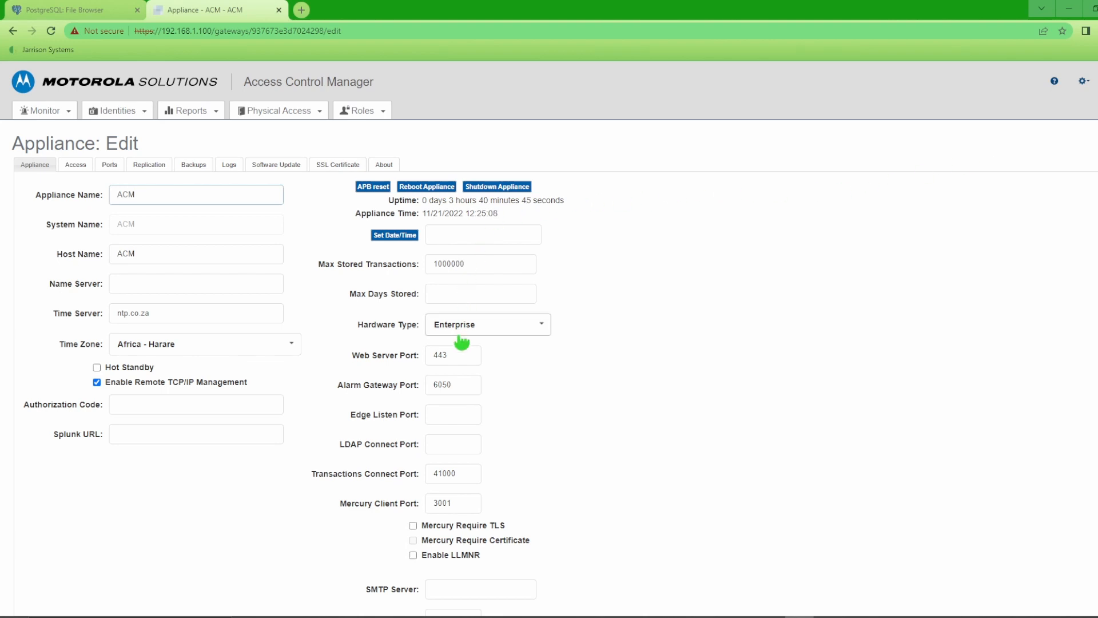
click(460, 364)
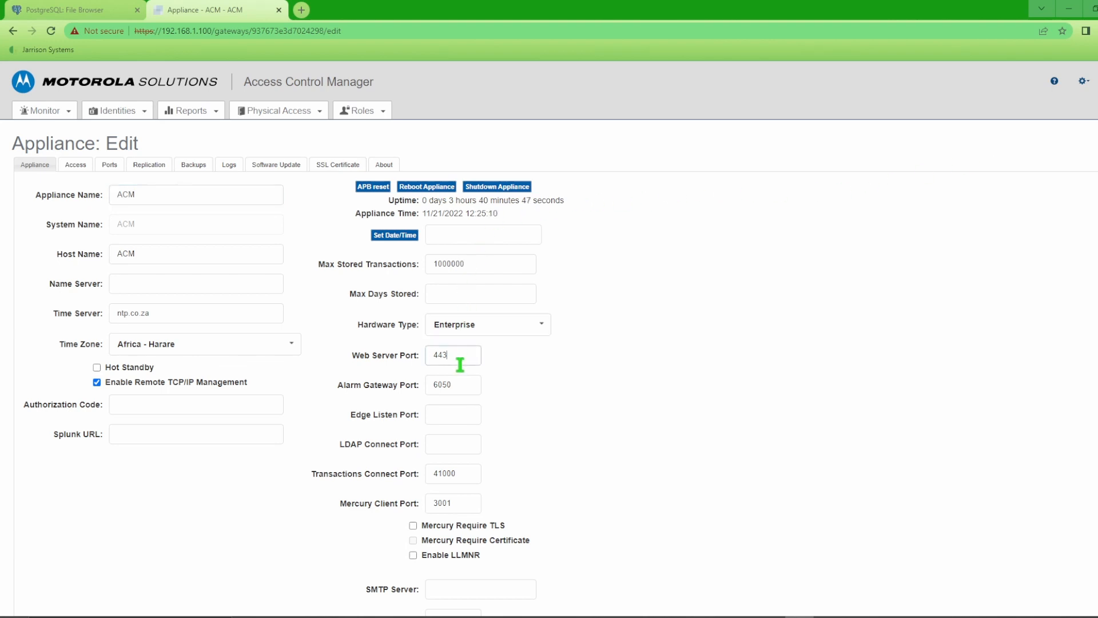
drag(463, 360, 439, 363)
key(ctrl+c)
click(509, 360)
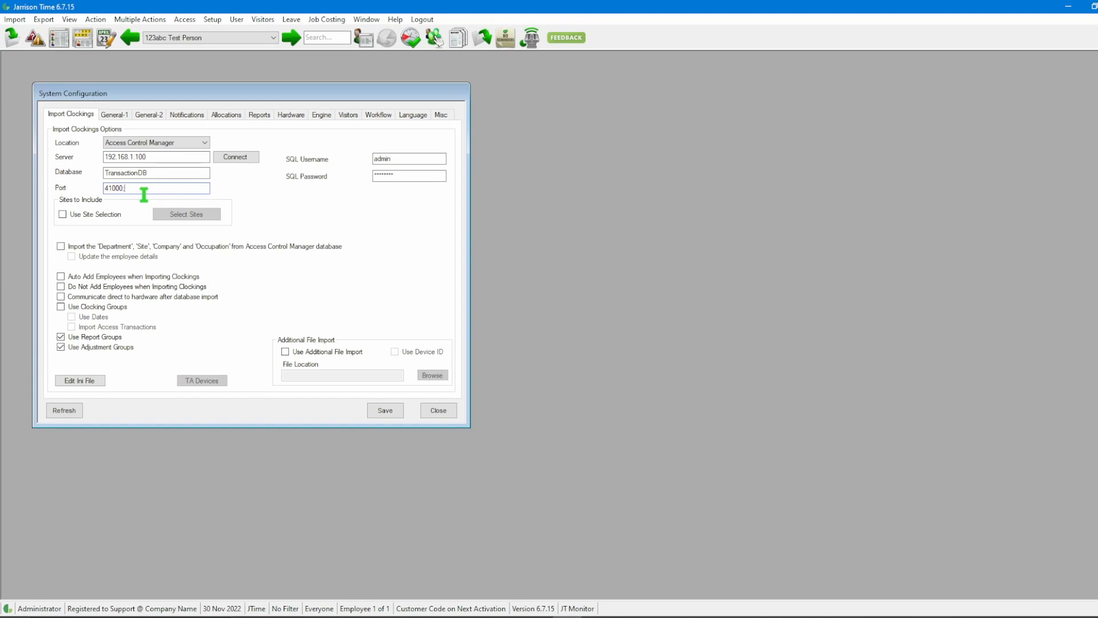
- Make the port 41000:443, confirm the connection succeeds, then save and close the configuration
key(ctrl+v)
click(250, 161)
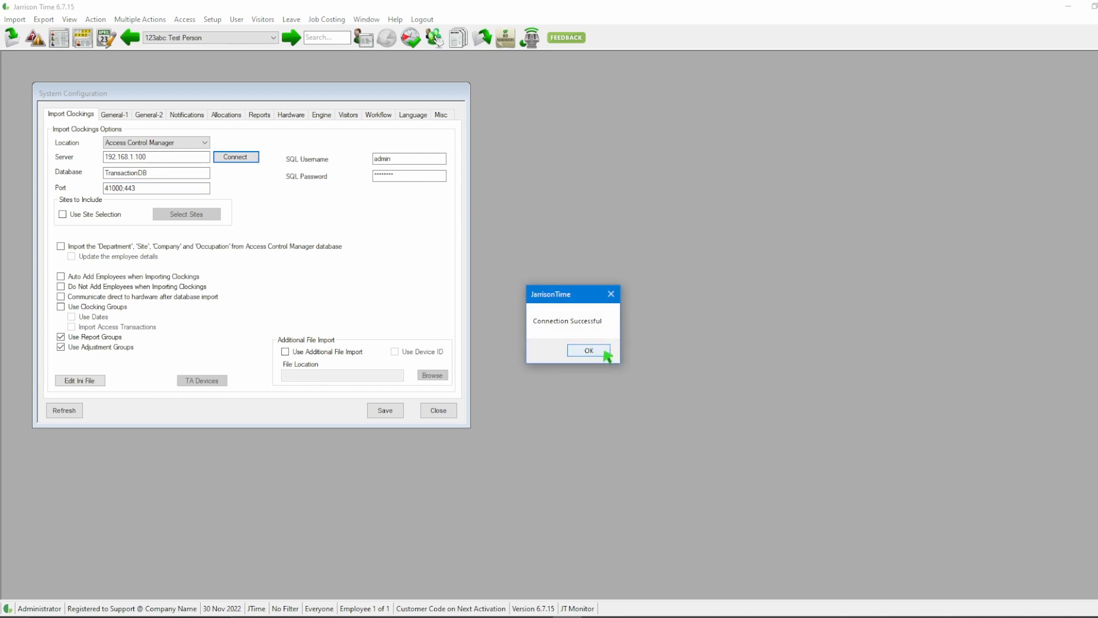
click(589, 350)
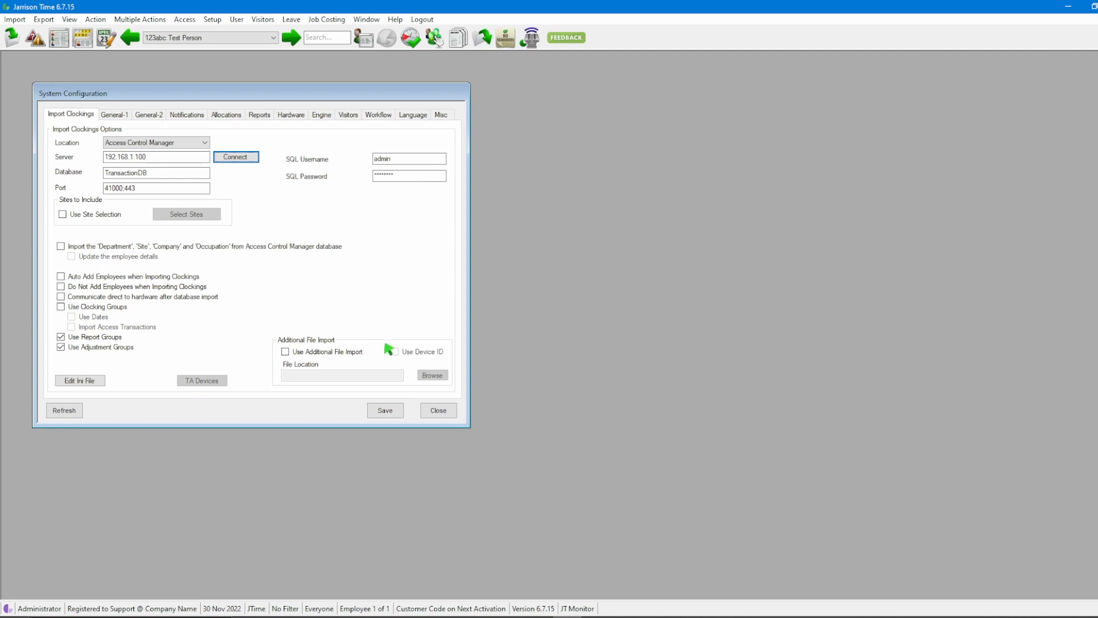
click(386, 413)
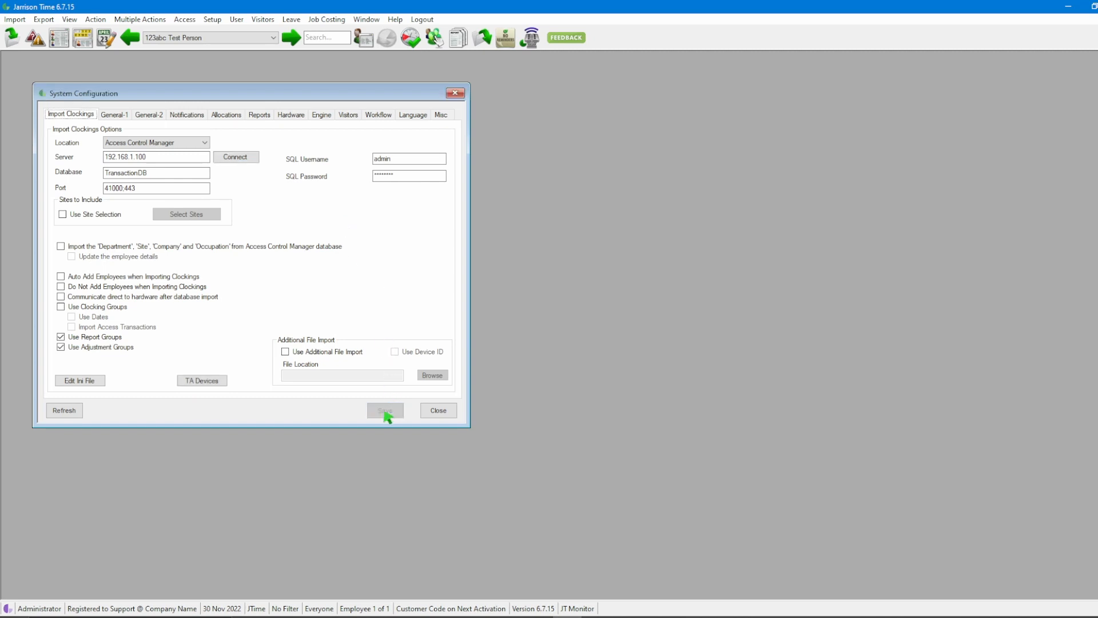
click(439, 411)
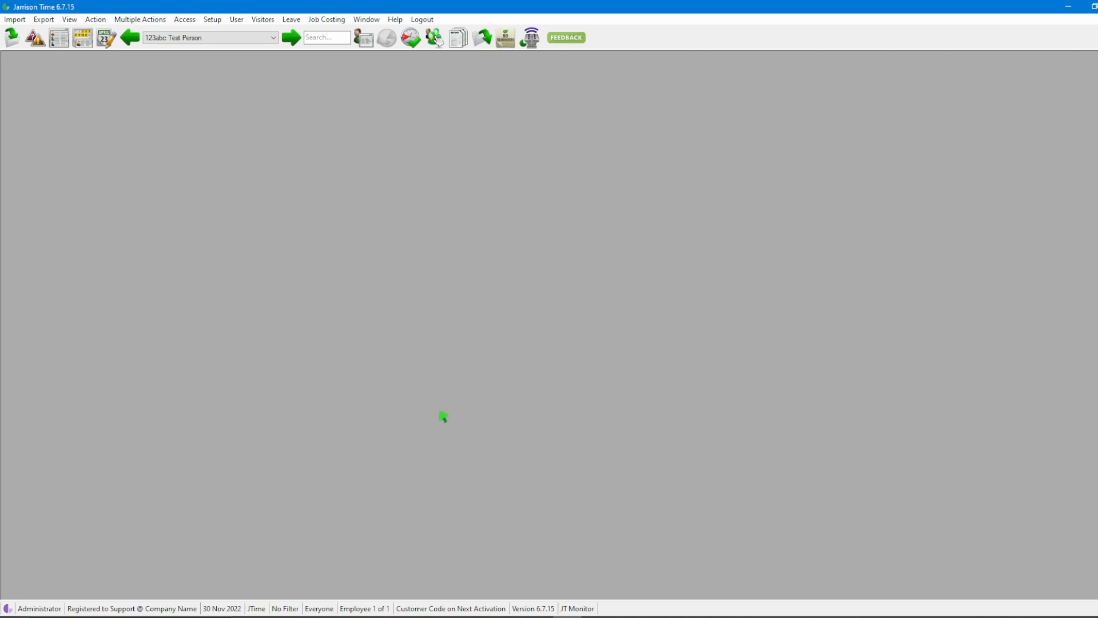
- Enable Door 1 - In and Door 1 - Out as T&A devices, with Door 1 - Out set to Out, and save
click(189, 21)
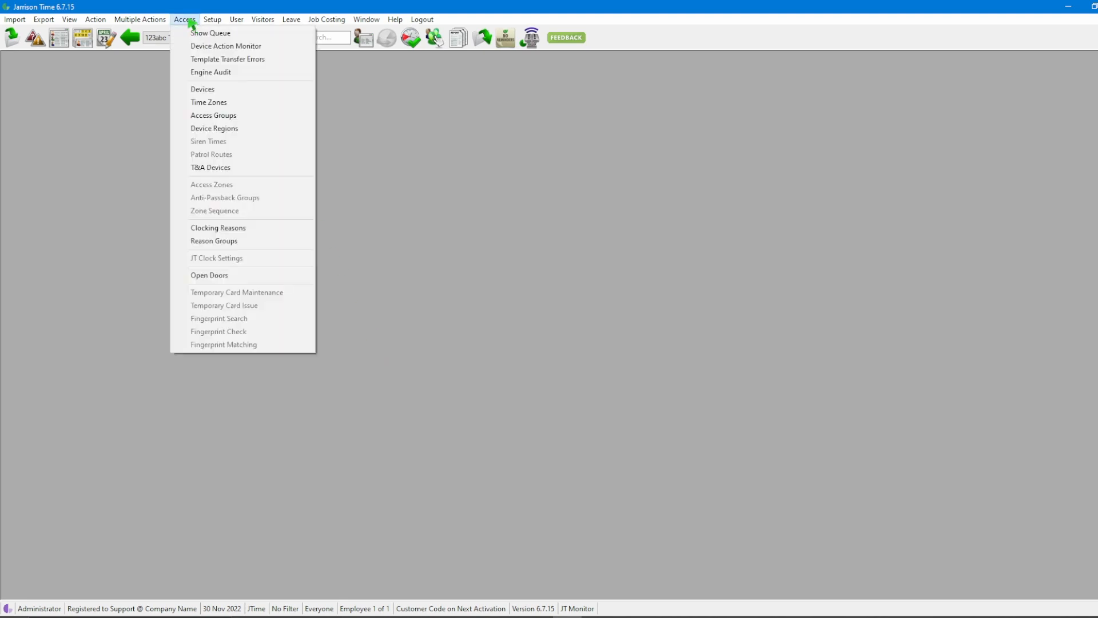
click(243, 175)
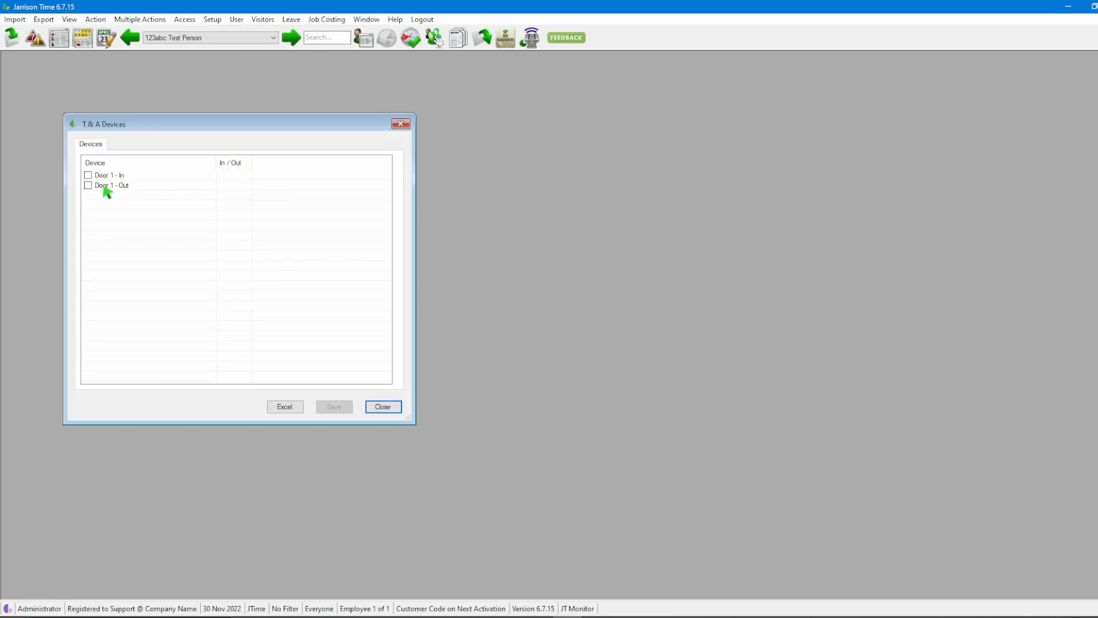
click(88, 175)
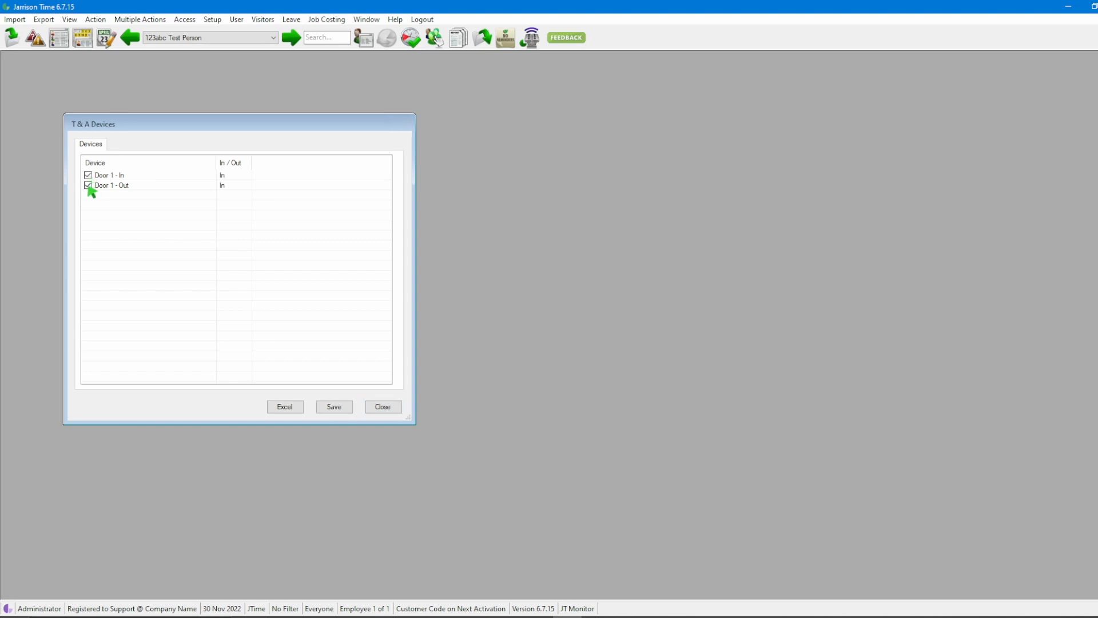
click(224, 185)
click(340, 411)
click(398, 410)
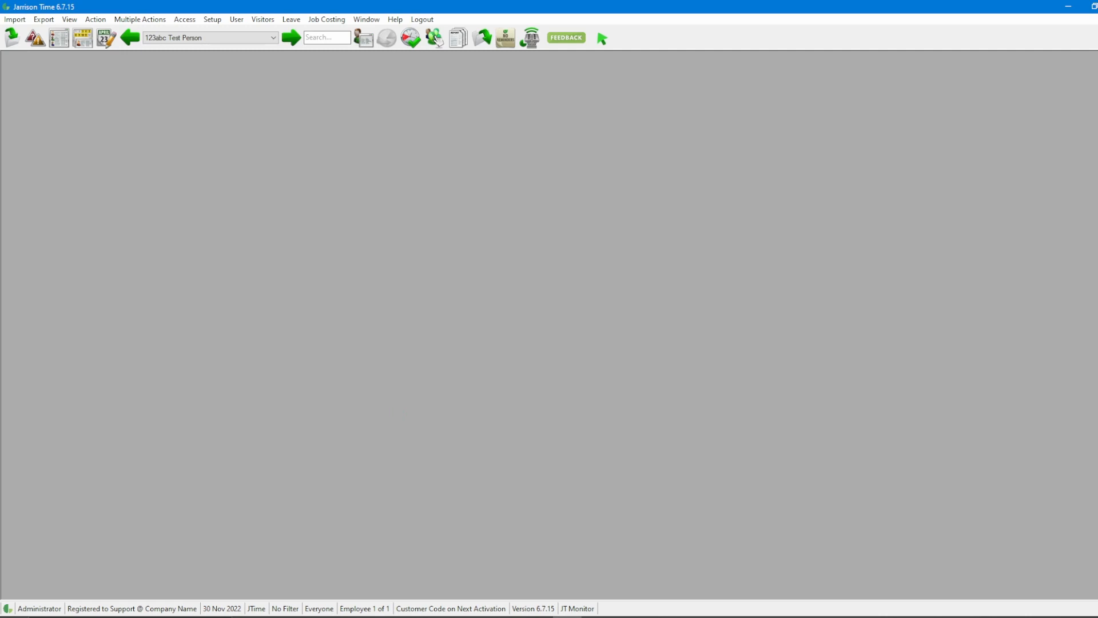
- Check the employee list, then run the clockings import for 20–21 Nov 2022
click(273, 39)
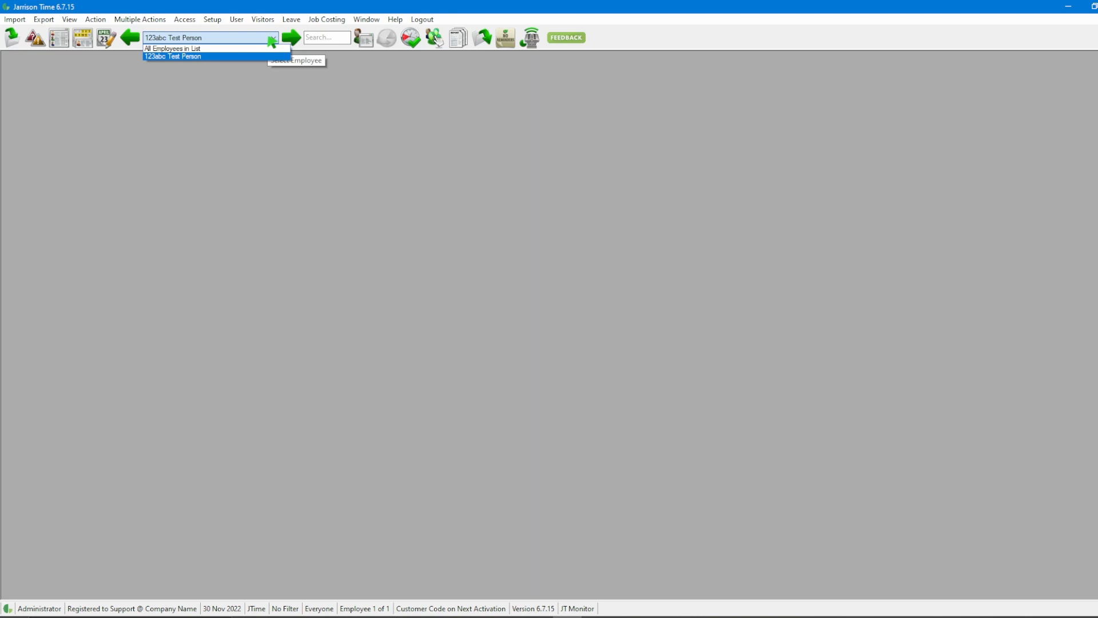
click(140, 84)
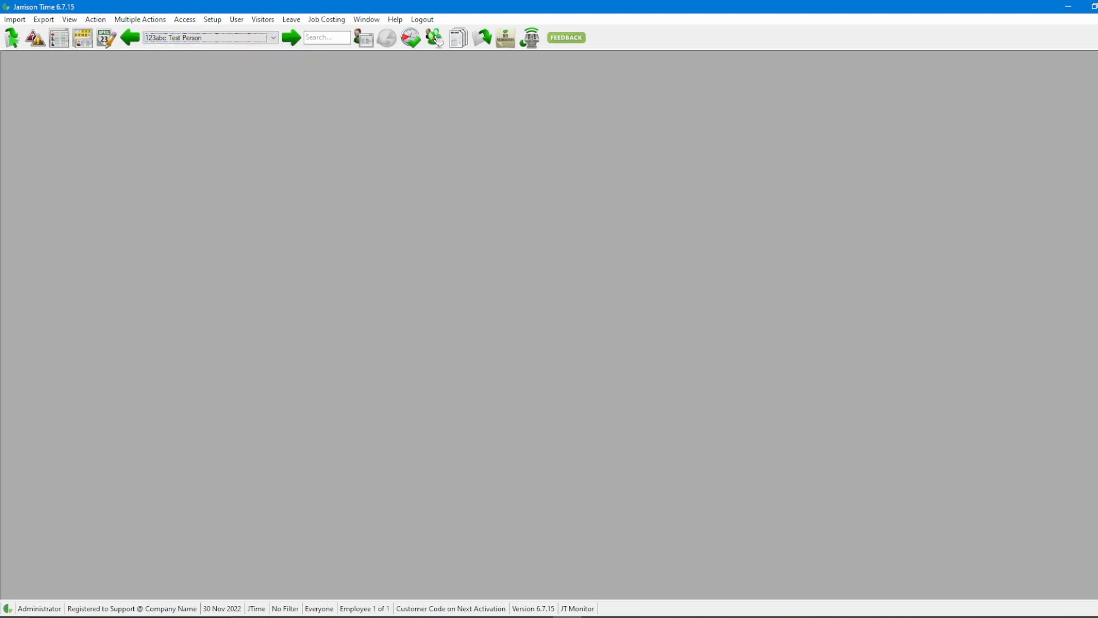
click(13, 39)
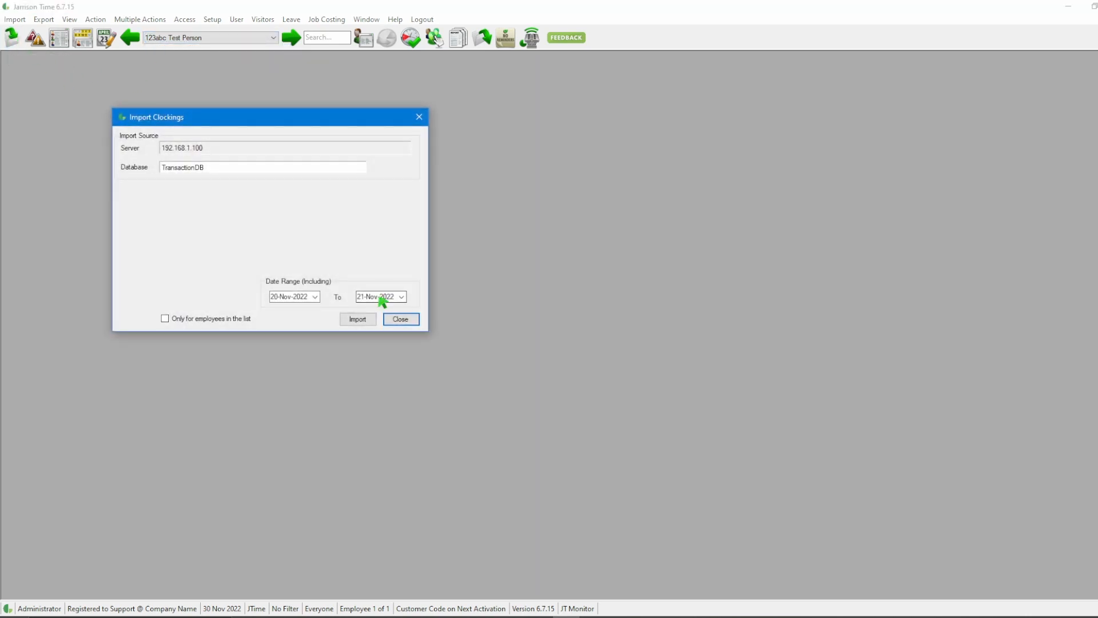
click(356, 318)
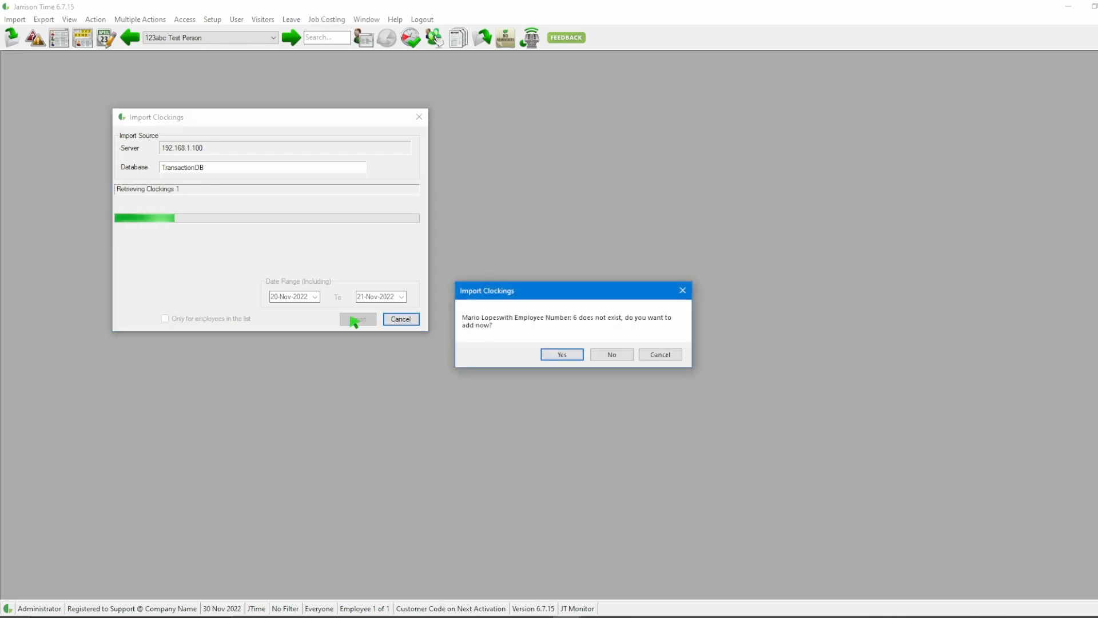
- Agree to add the unknown employee but don't save it, so 0 clockings are imported
click(563, 355)
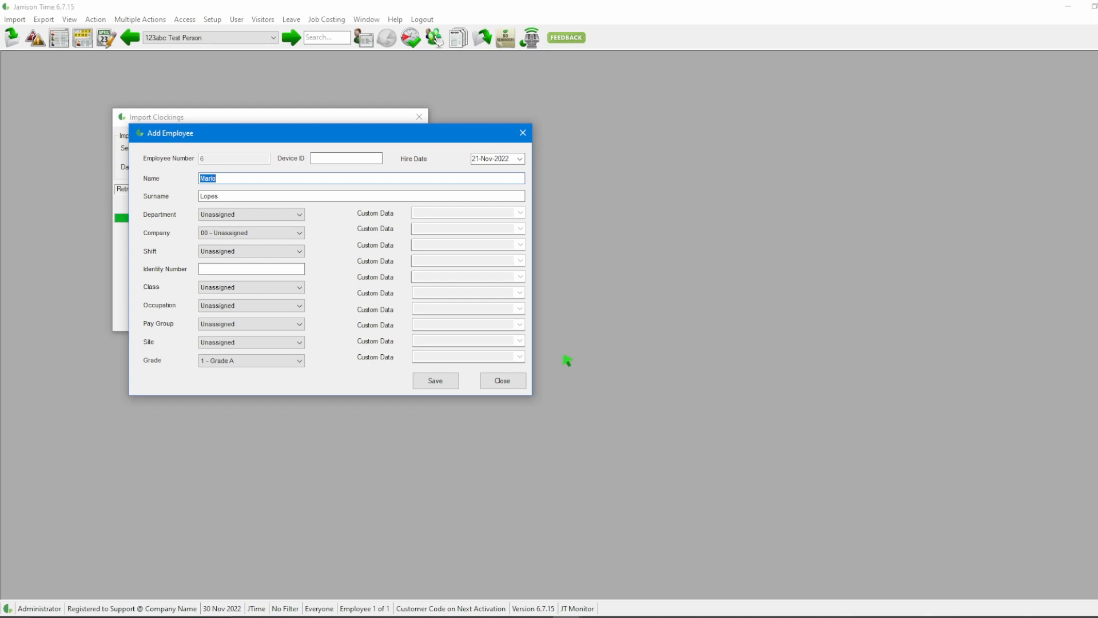
click(501, 384)
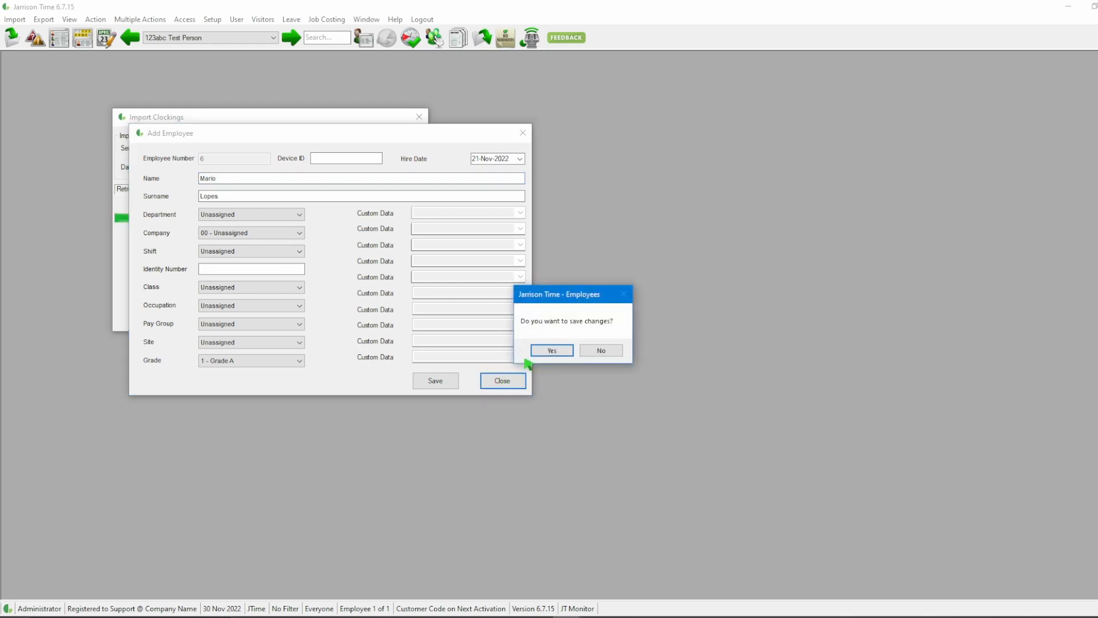
click(584, 353)
click(619, 352)
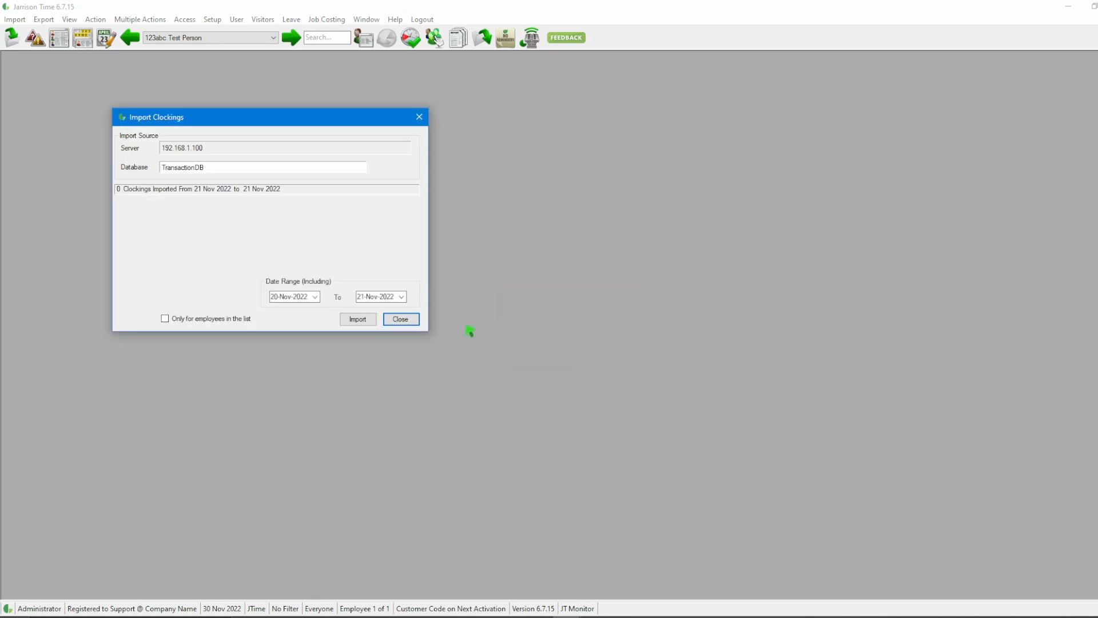
click(400, 319)
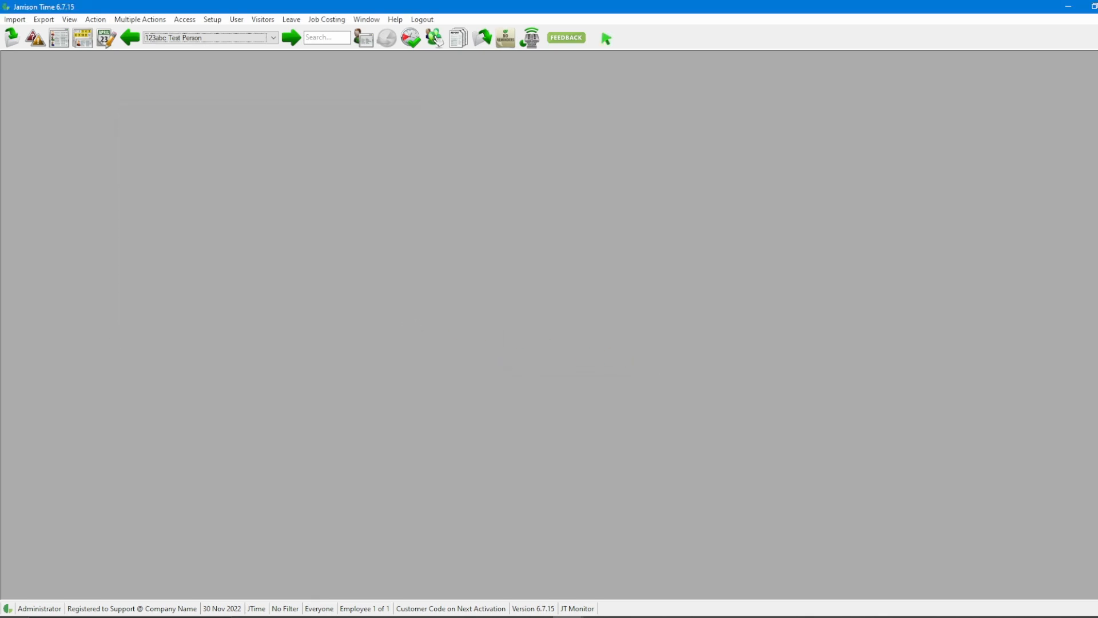
- Turn on Auto Add Employees when Importing Clockings in System Configuration and save it
click(218, 23)
click(231, 50)
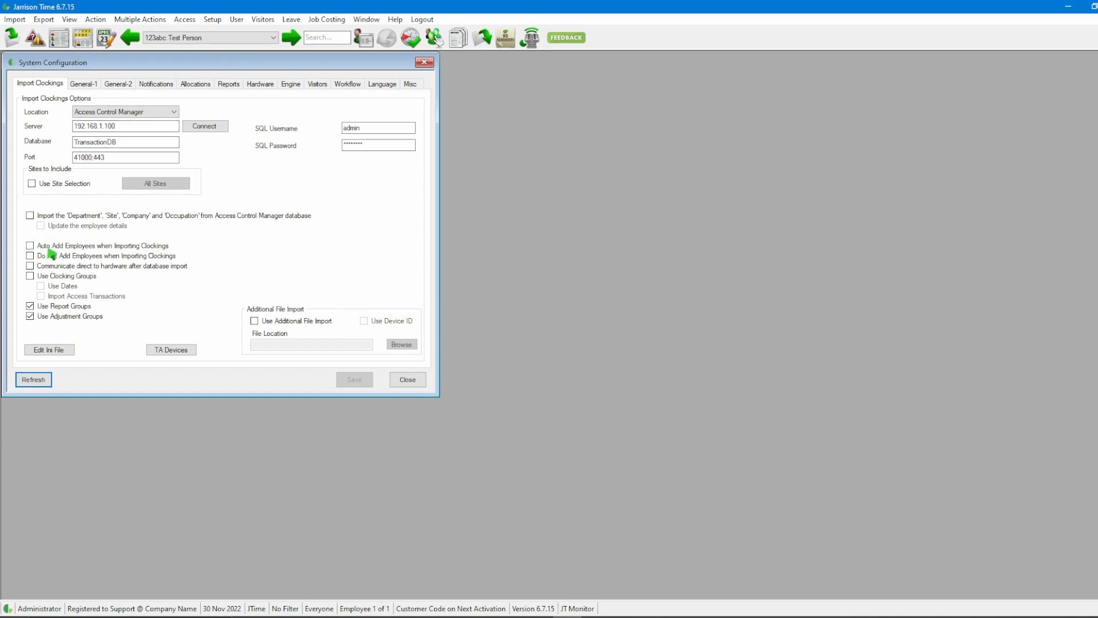
click(142, 246)
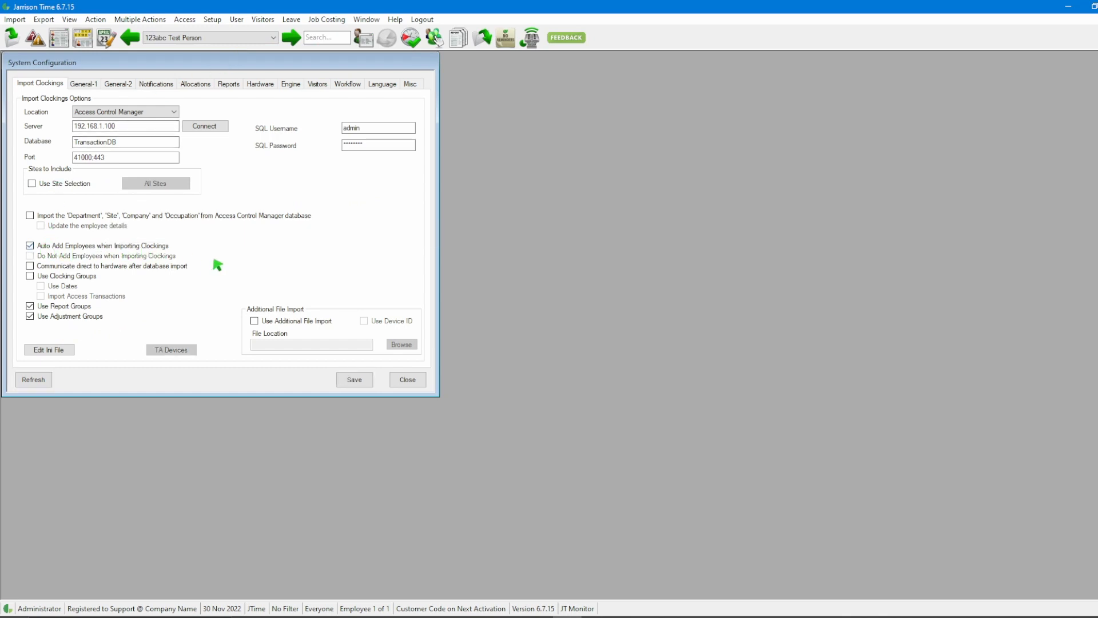
click(356, 380)
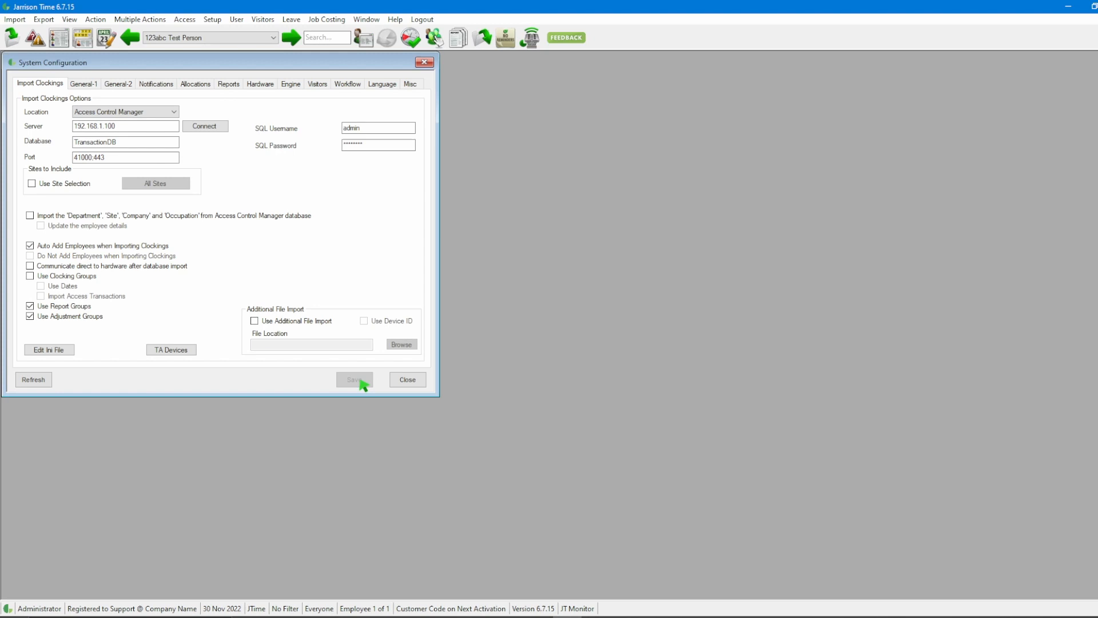
click(408, 380)
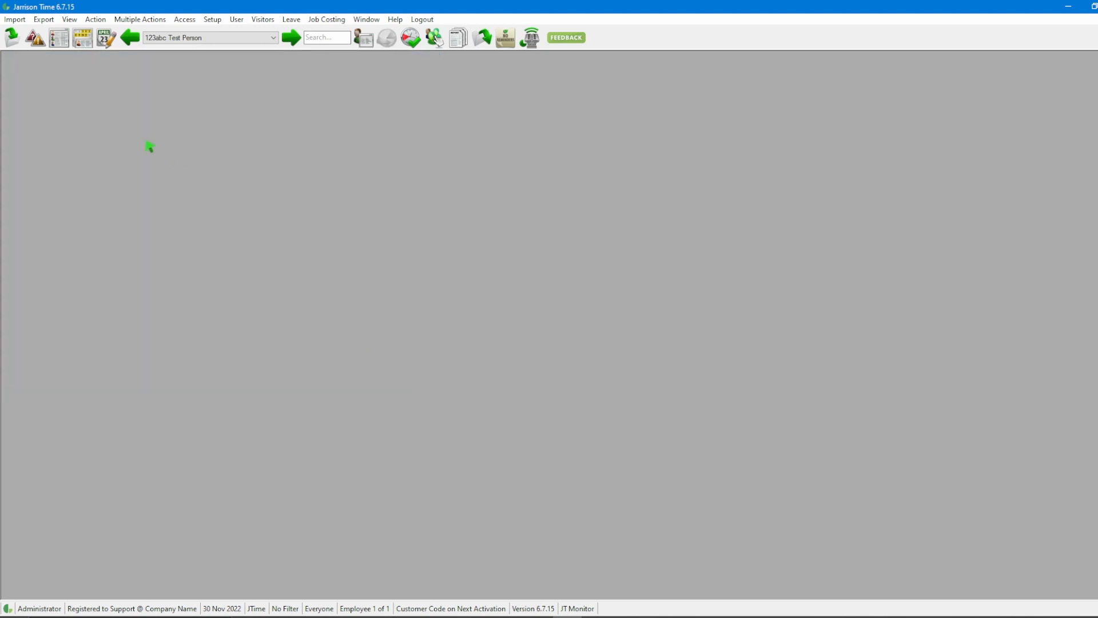
click(12, 37)
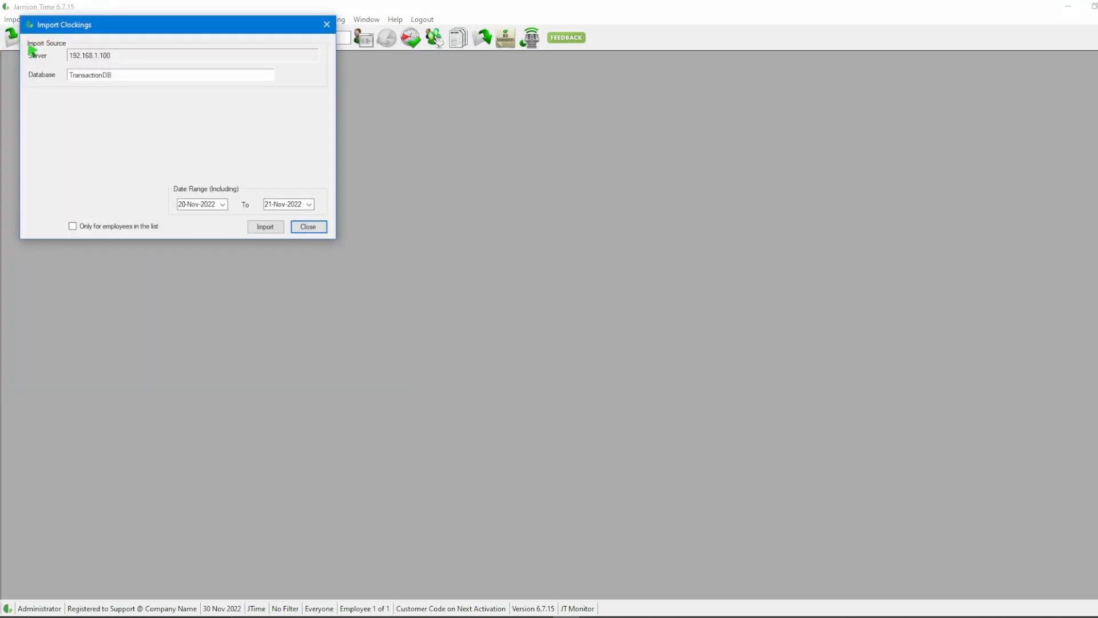
- Import the 5 clockings for 20–21 Nov 2022 and select the newly added employee
click(266, 227)
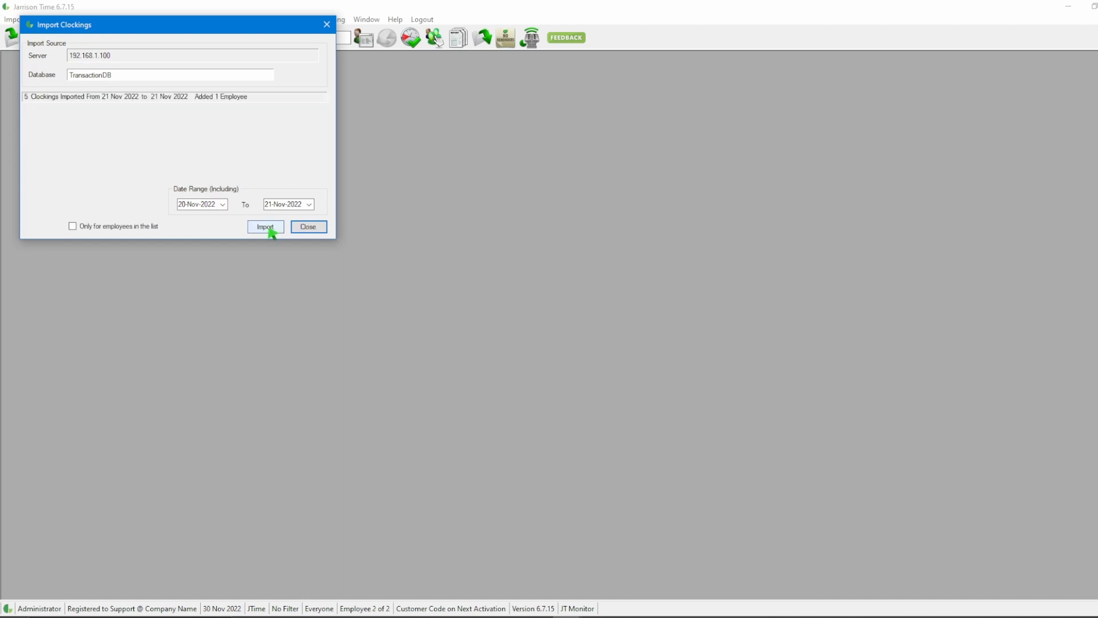
click(313, 228)
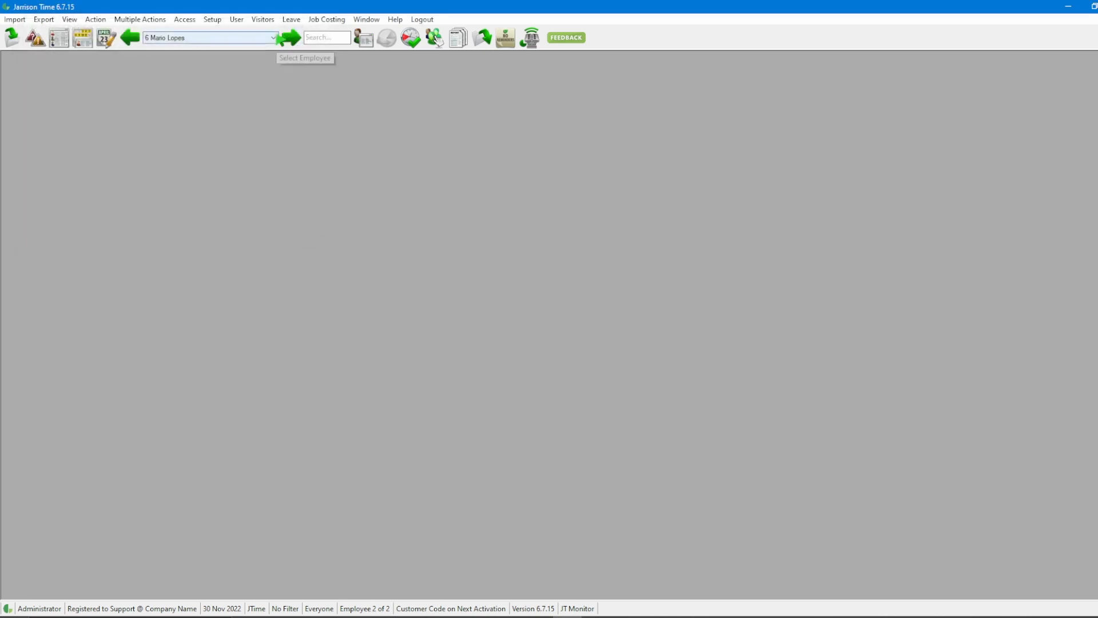
click(269, 38)
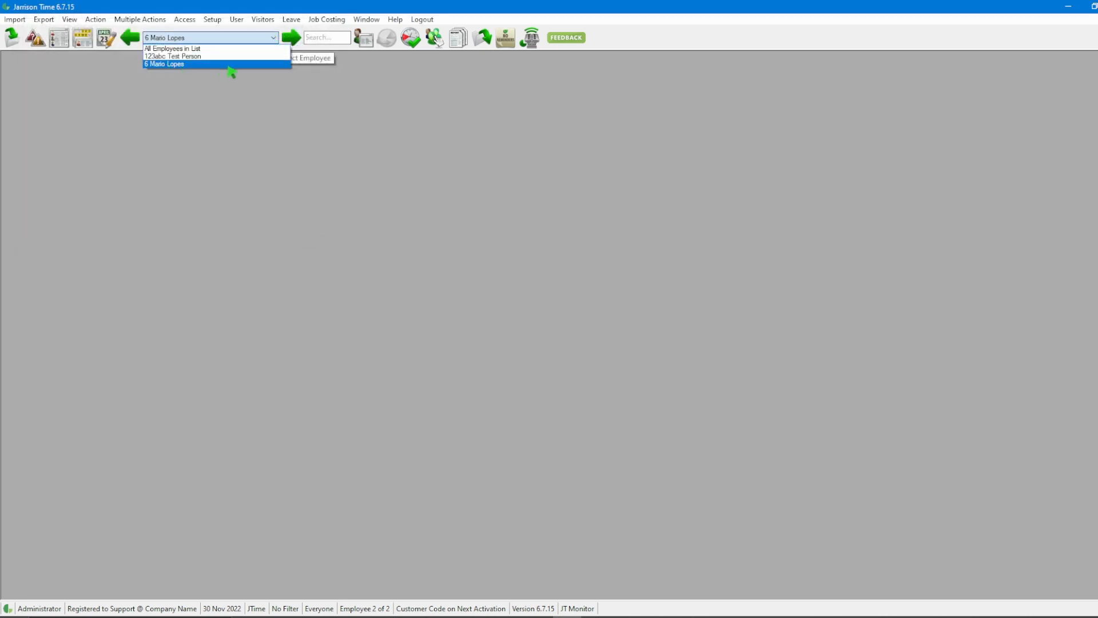
click(230, 65)
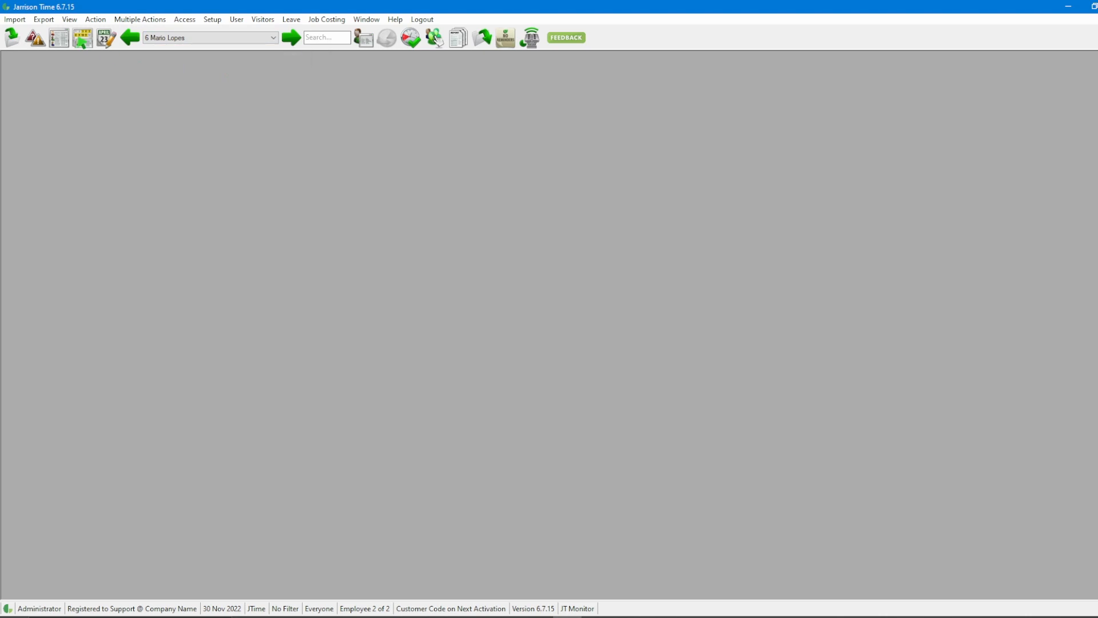
- Open the employee's Daily Summary details for Monday 21 November 2022
click(82, 37)
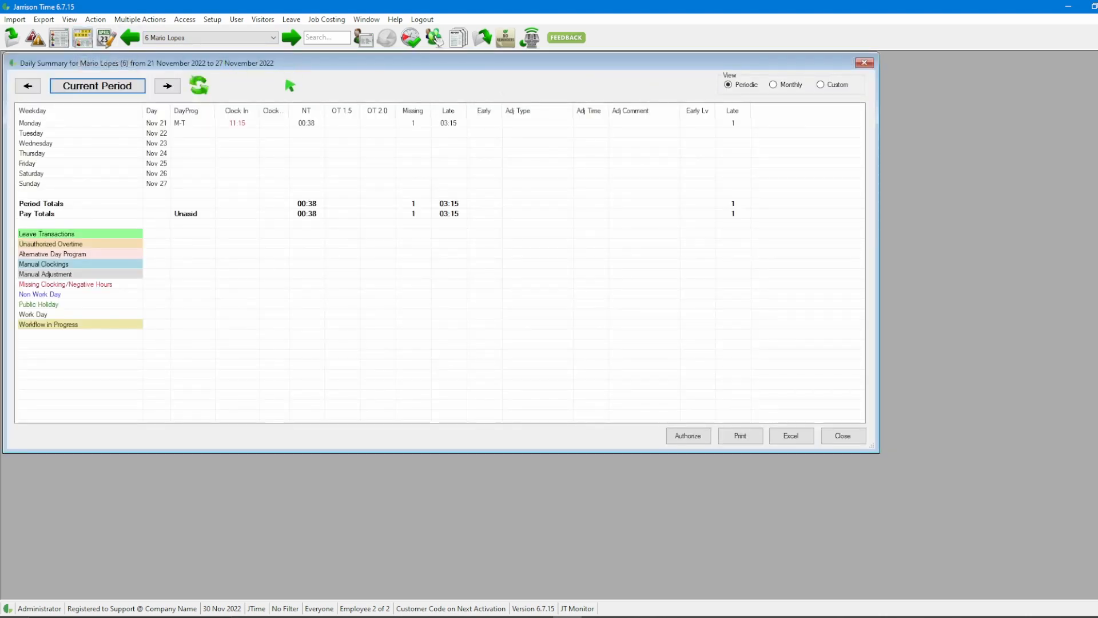
click(256, 124)
double_click(257, 124)
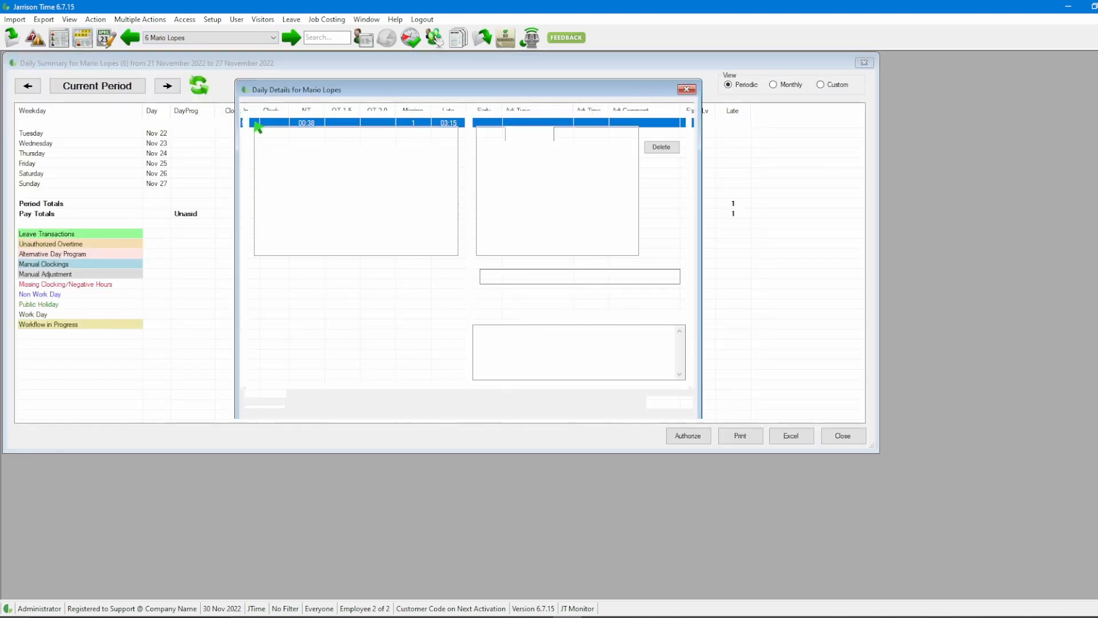